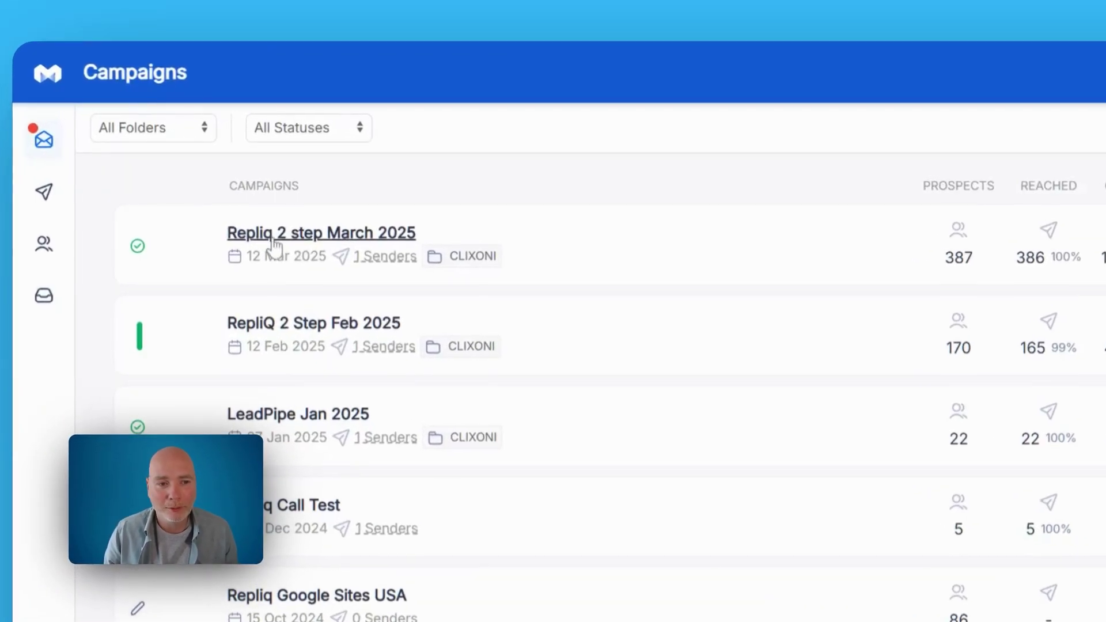
# Open the Repliq 2 step March 2025 report showing 35% opens and 41% clicks.
pyautogui.click(229, 178)
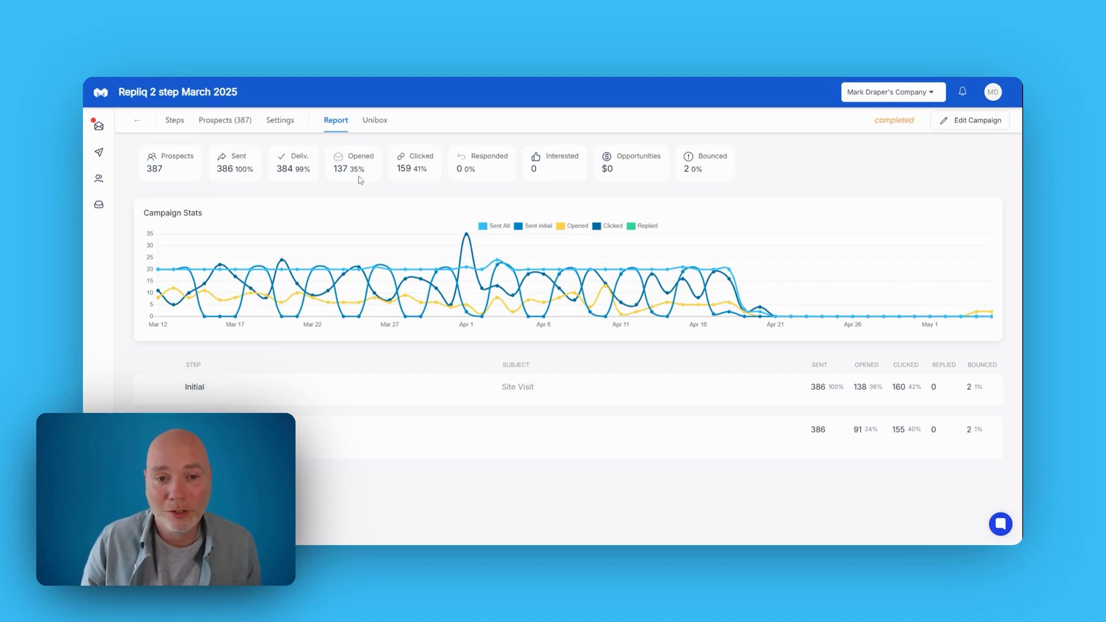
pyautogui.moveTo(413, 156)
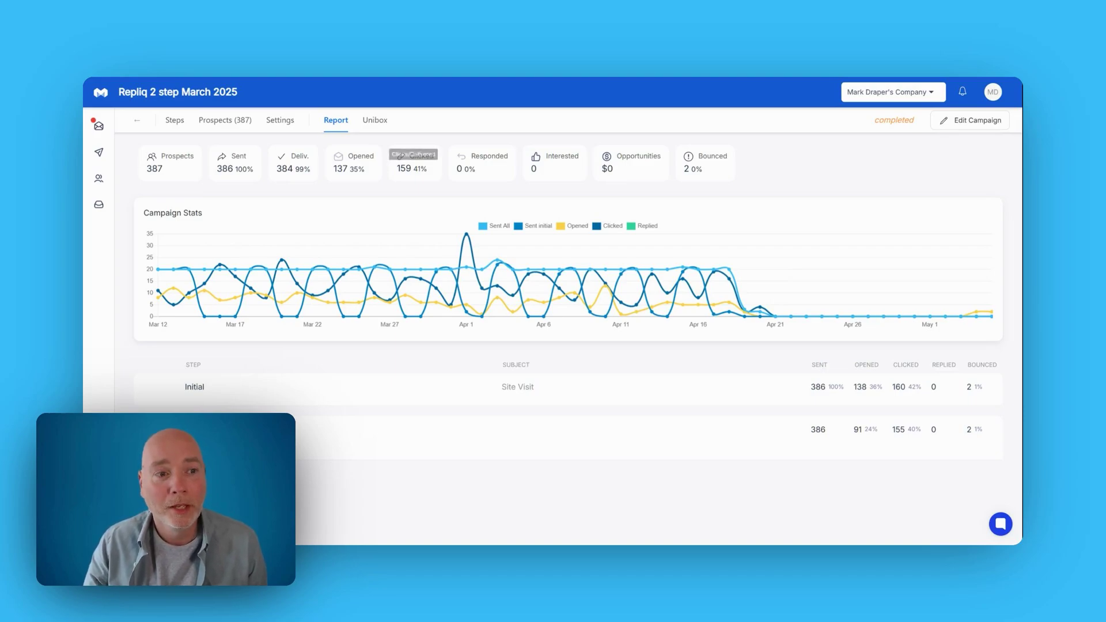
# Check prospect replies in the Unibox, then return to the campaigns list.
pyautogui.moveTo(99, 164)
pyautogui.click(127, 208)
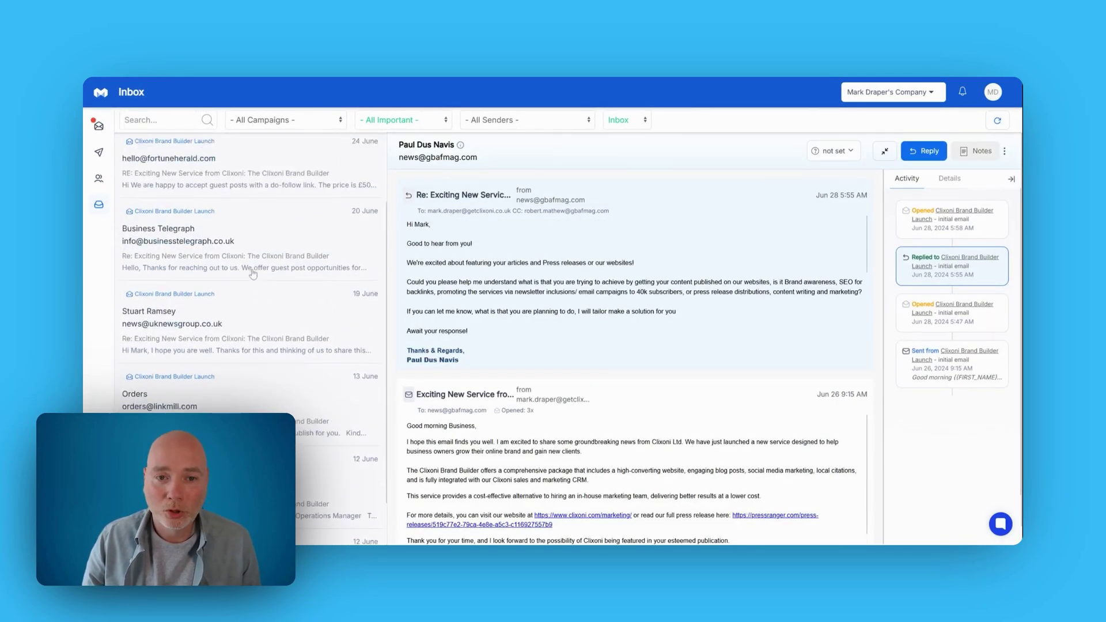
pyautogui.scroll(-1, 588, 341)
pyautogui.scroll(-2, 589, 341)
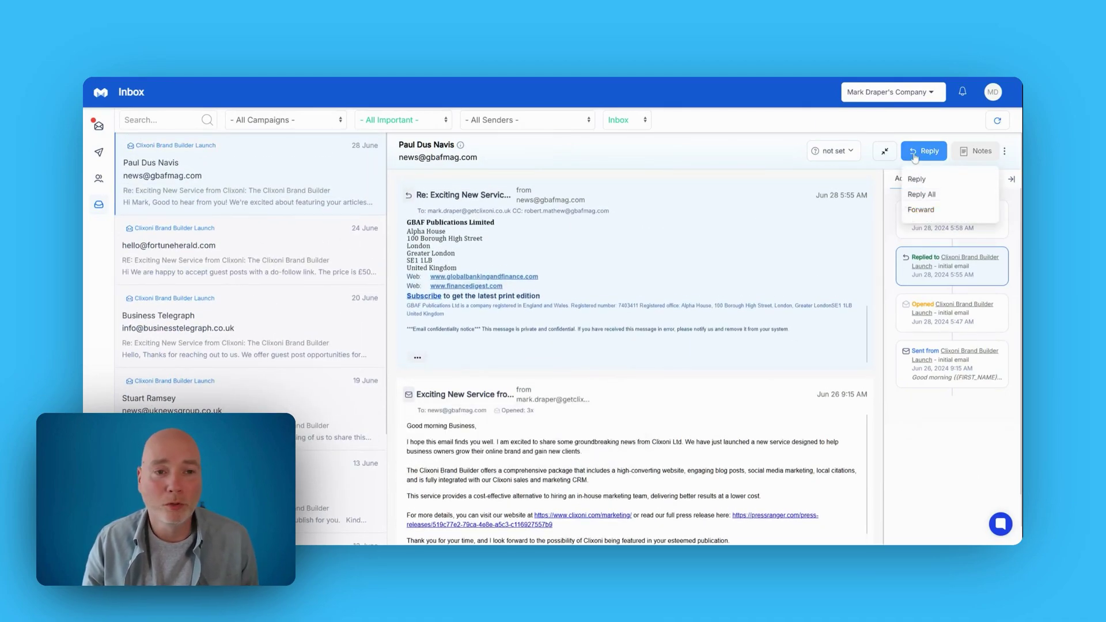
pyautogui.moveTo(99, 126)
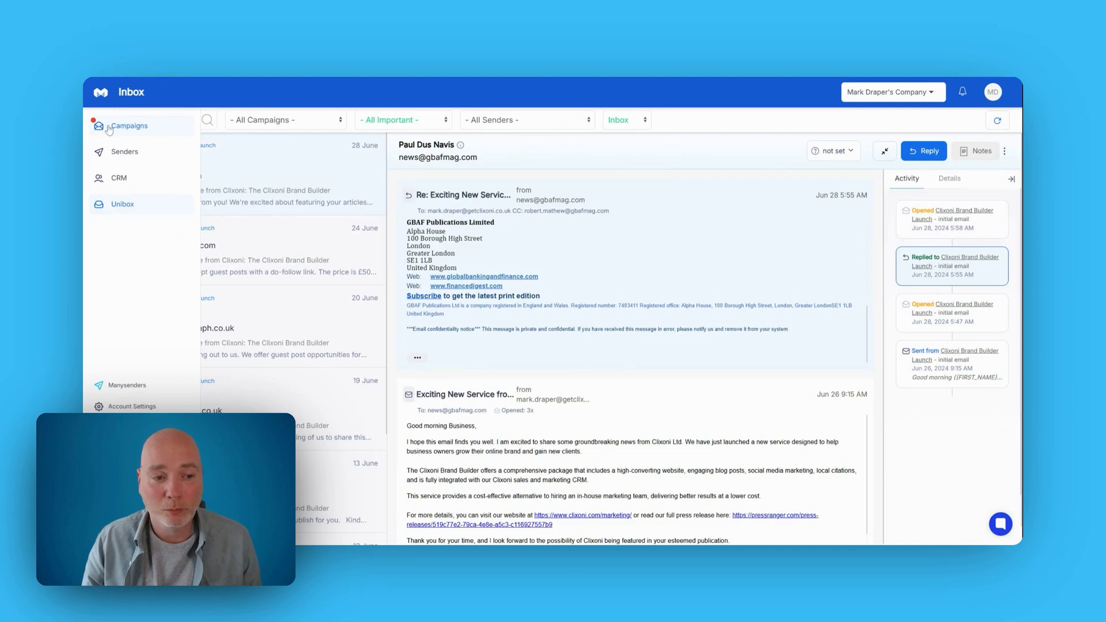
pyautogui.click(108, 128)
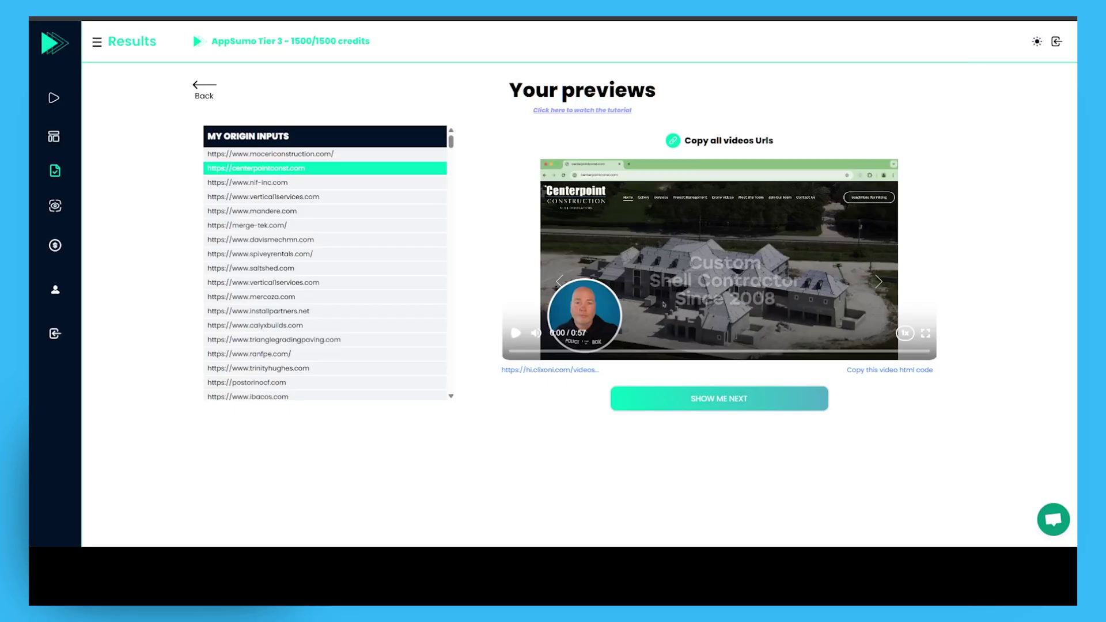
# Preview RepliQ videos for nif-inc.com, mandere.com, davismechmn.com, spiveyrentals.com, installpartners.net and trianglegradingpaving.com.
pyautogui.click(296, 183)
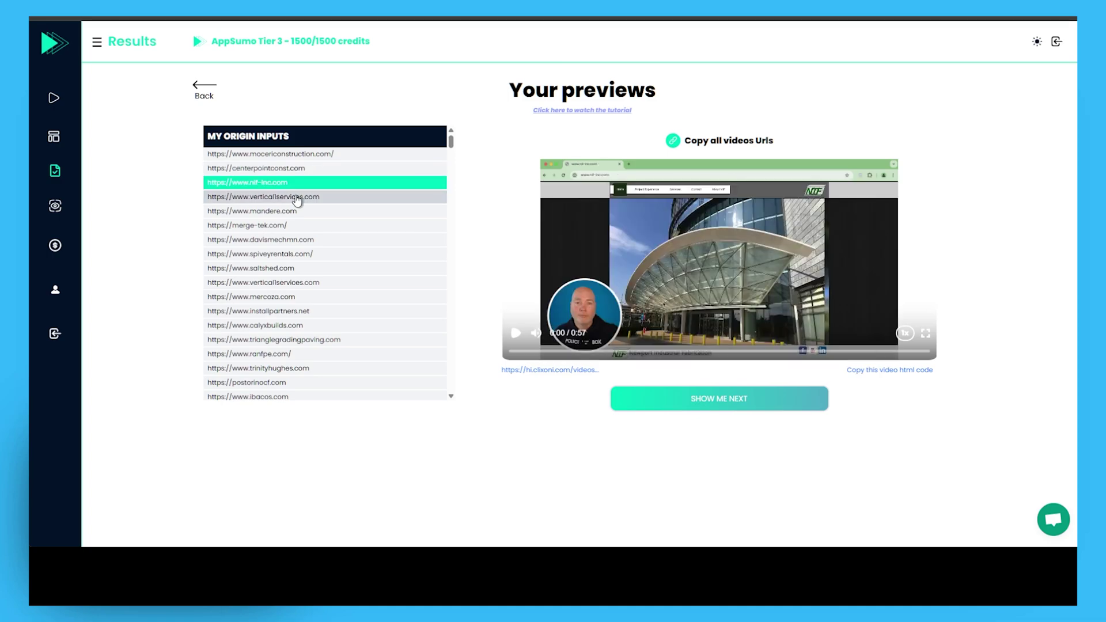
pyautogui.click(296, 197)
pyautogui.click(302, 211)
pyautogui.click(310, 240)
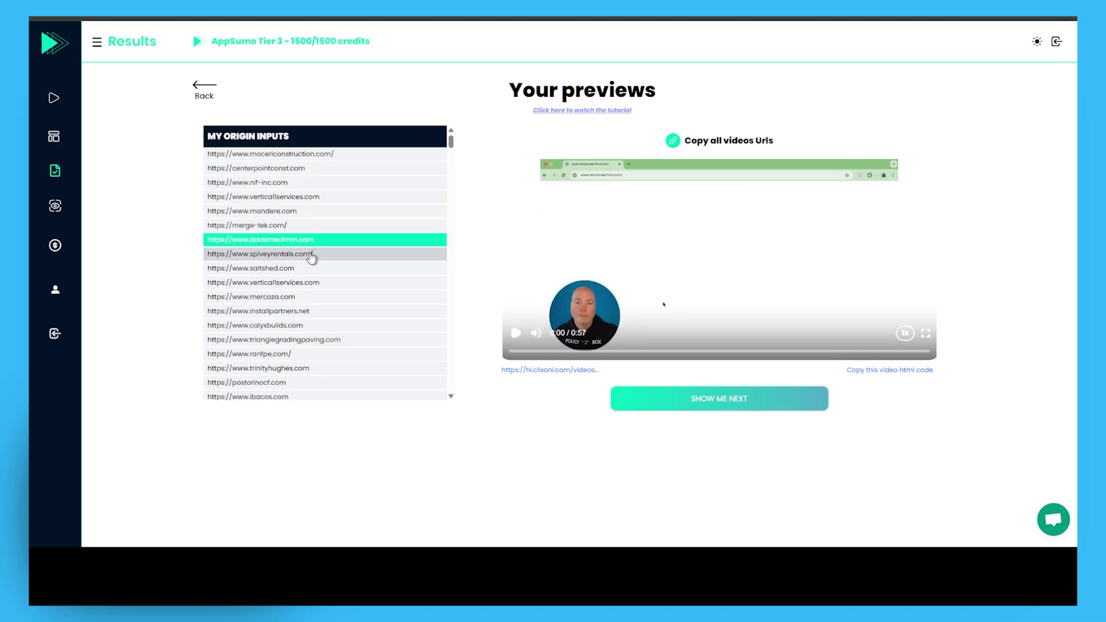
pyautogui.click(307, 257)
pyautogui.click(310, 285)
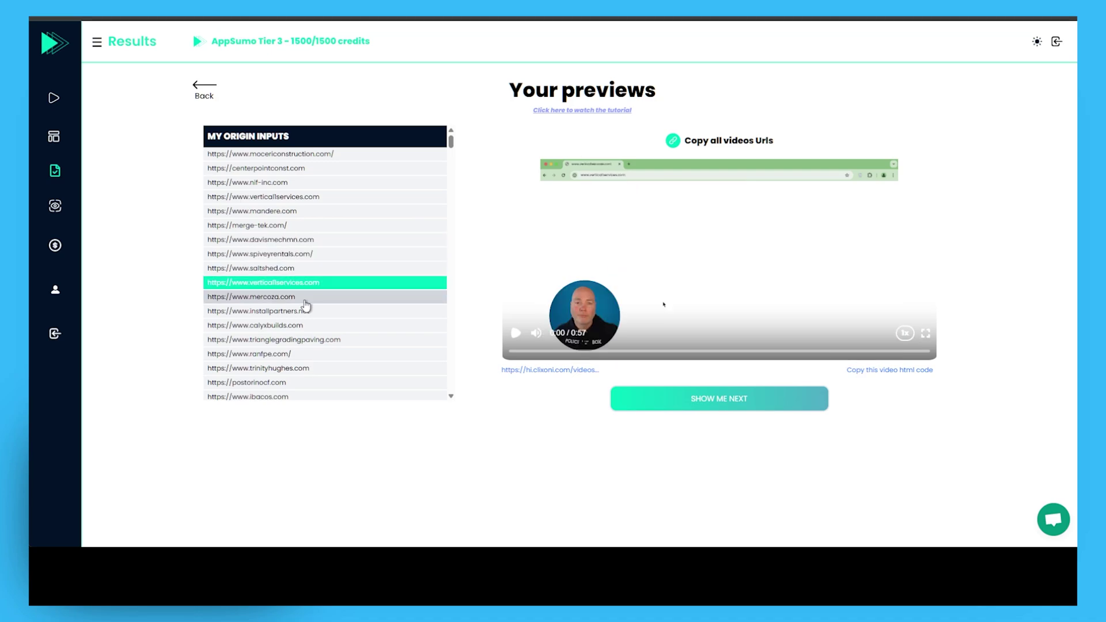
pyautogui.click(308, 313)
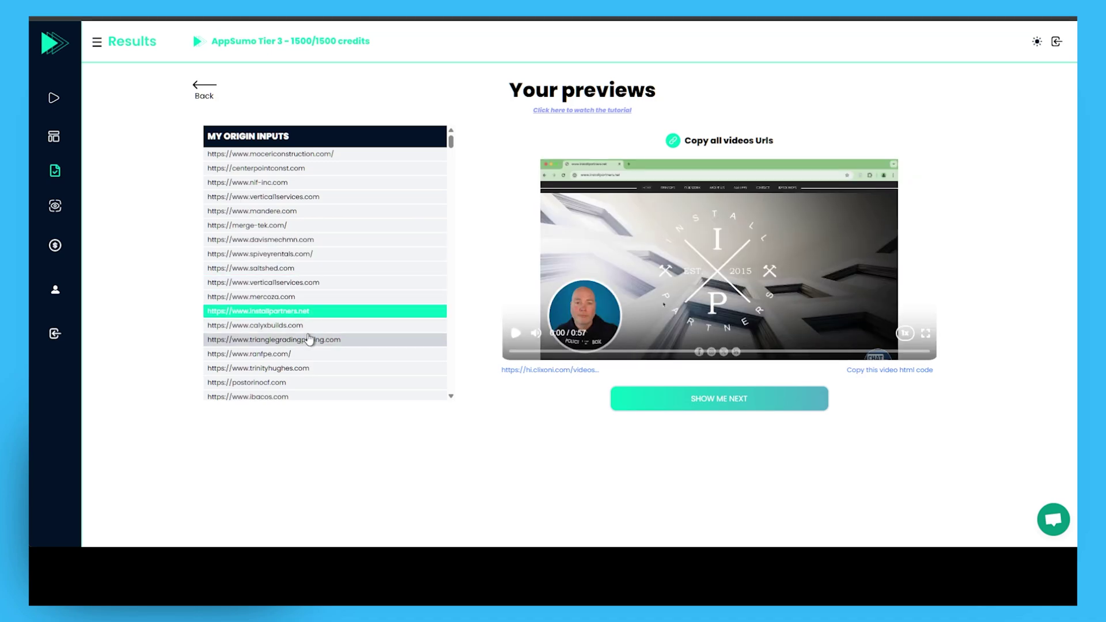
pyautogui.click(309, 340)
pyautogui.doubleClick(298, 369)
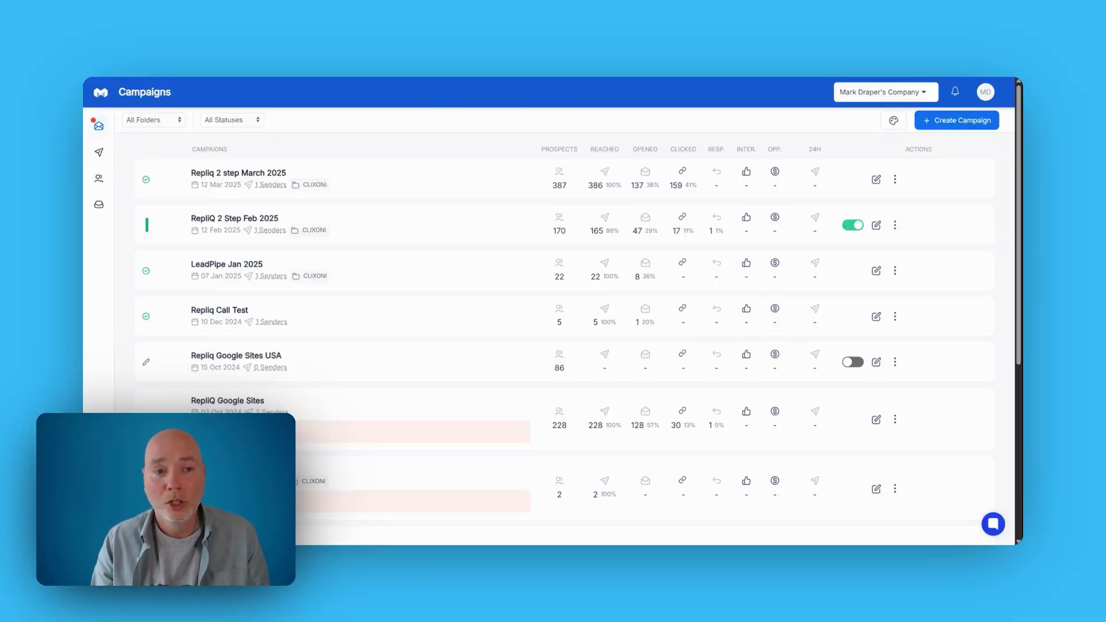
# Return to the campaigns list and create a new draft campaign named 'test'.
pyautogui.click(269, 175)
pyautogui.hotkey('alt', 'Left')
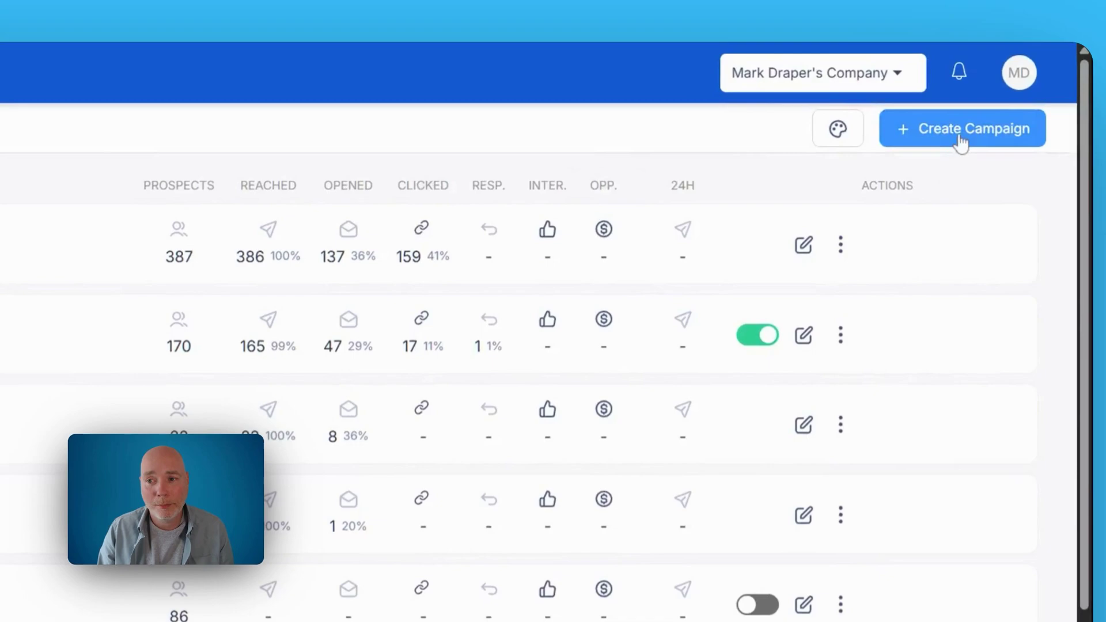
pyautogui.click(948, 127)
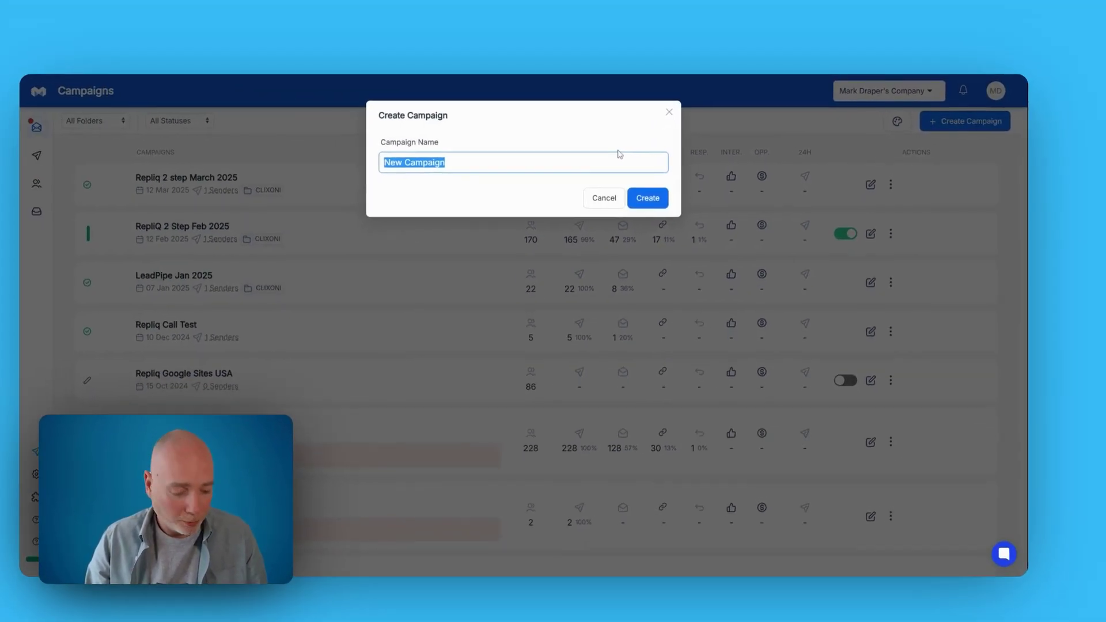
pyautogui.write('test')
pyautogui.click(667, 194)
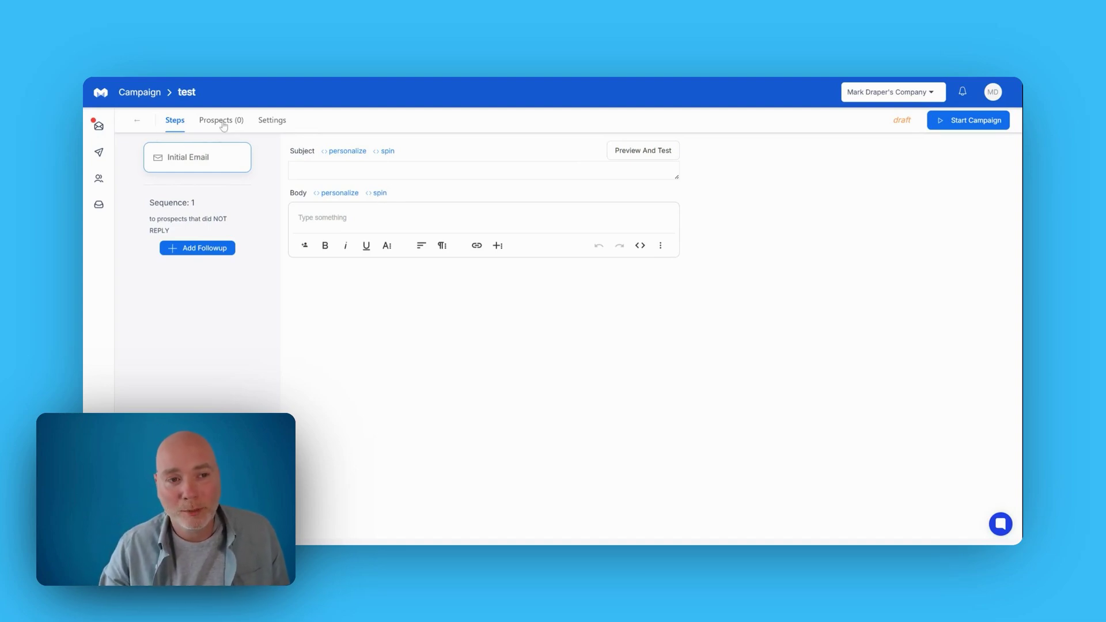
pyautogui.click(270, 120)
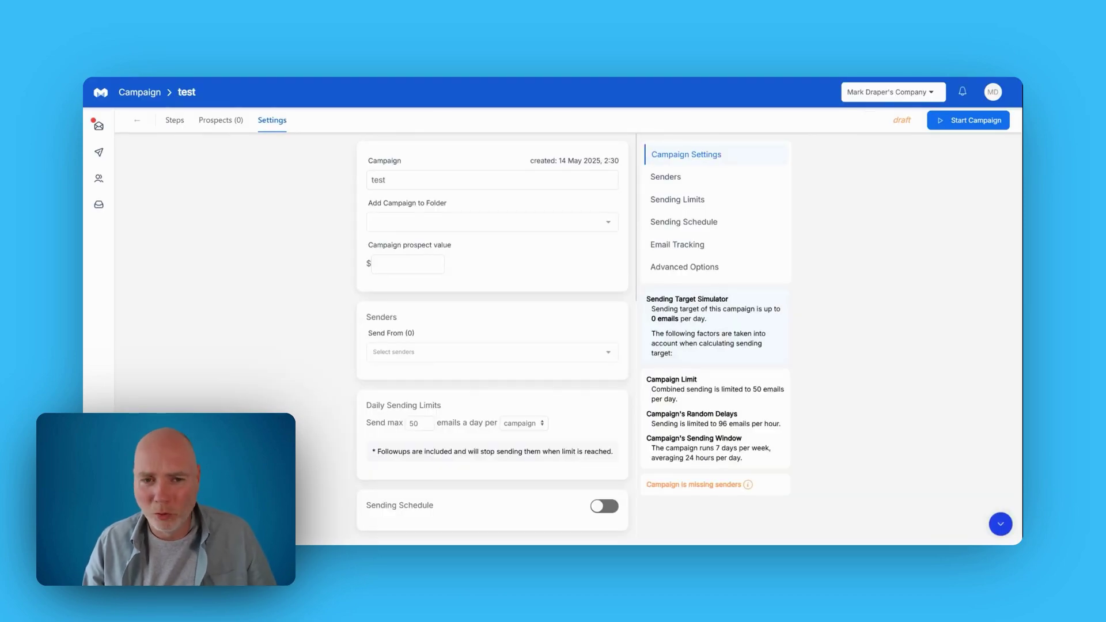
pyautogui.click(420, 227)
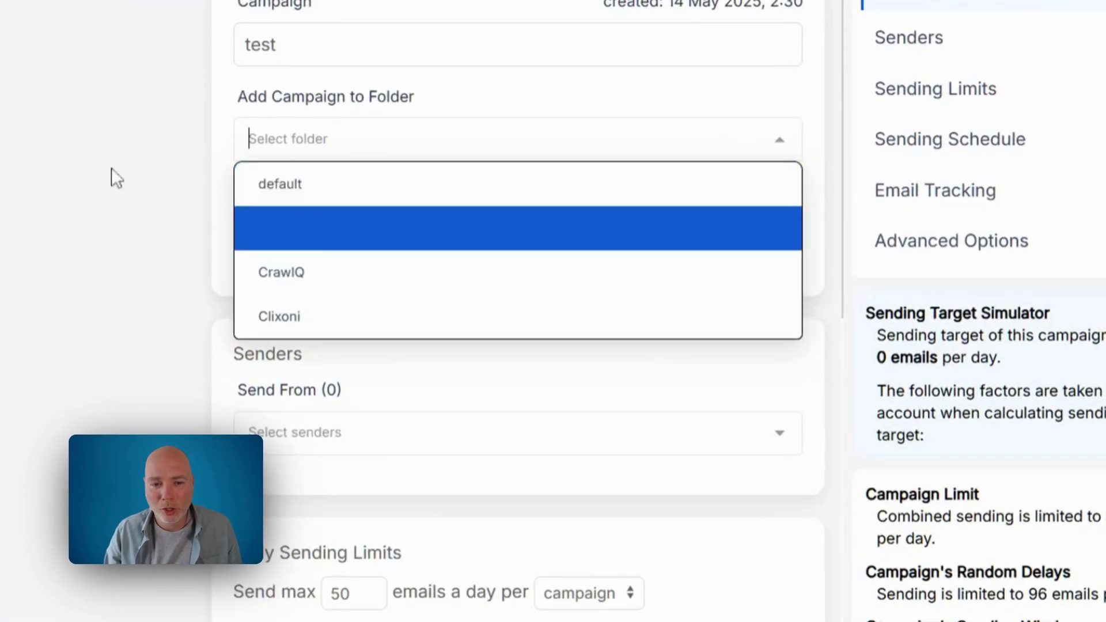
pyautogui.click(326, 424)
pyautogui.click(365, 514)
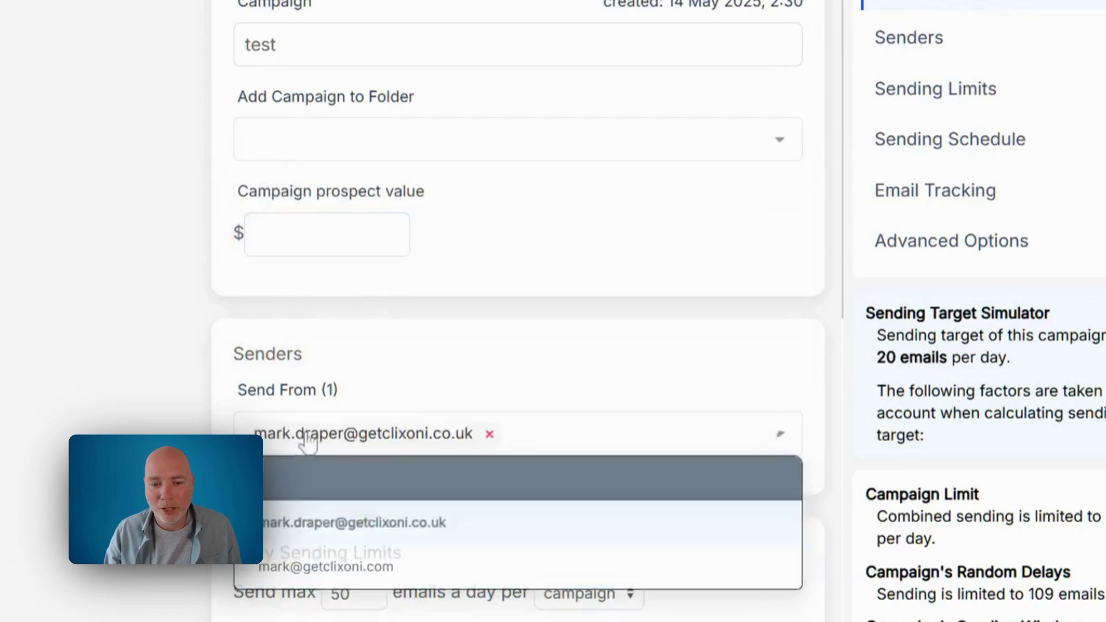
pyautogui.scroll(-1, 217, 346)
pyautogui.scroll(-4, 291, 229)
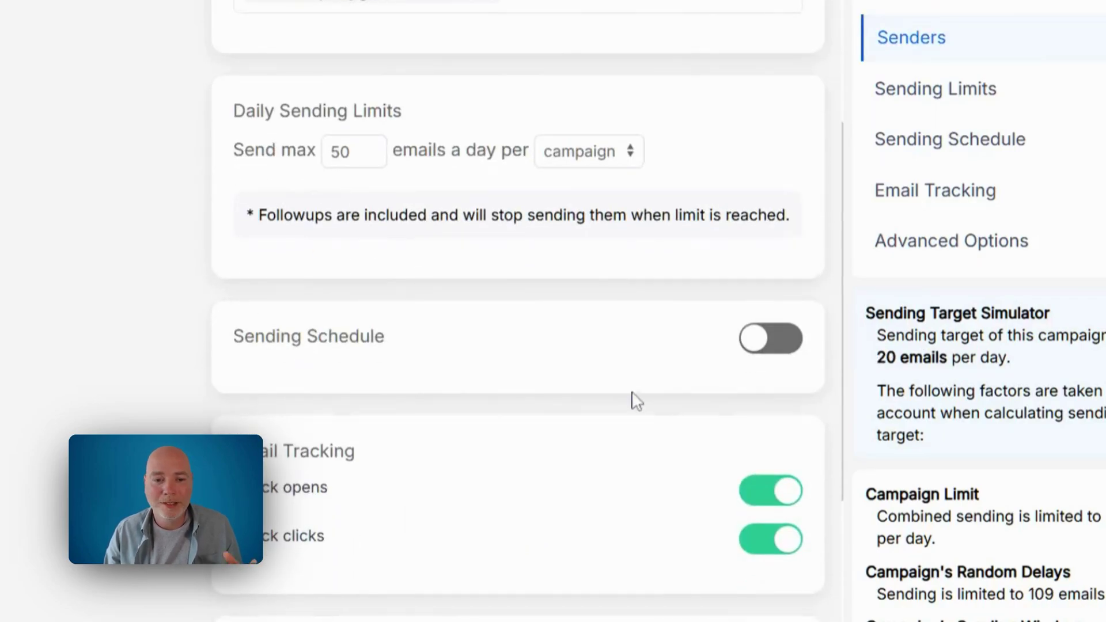
pyautogui.scroll(-3, 634, 400)
pyautogui.scroll(5, 597, 400)
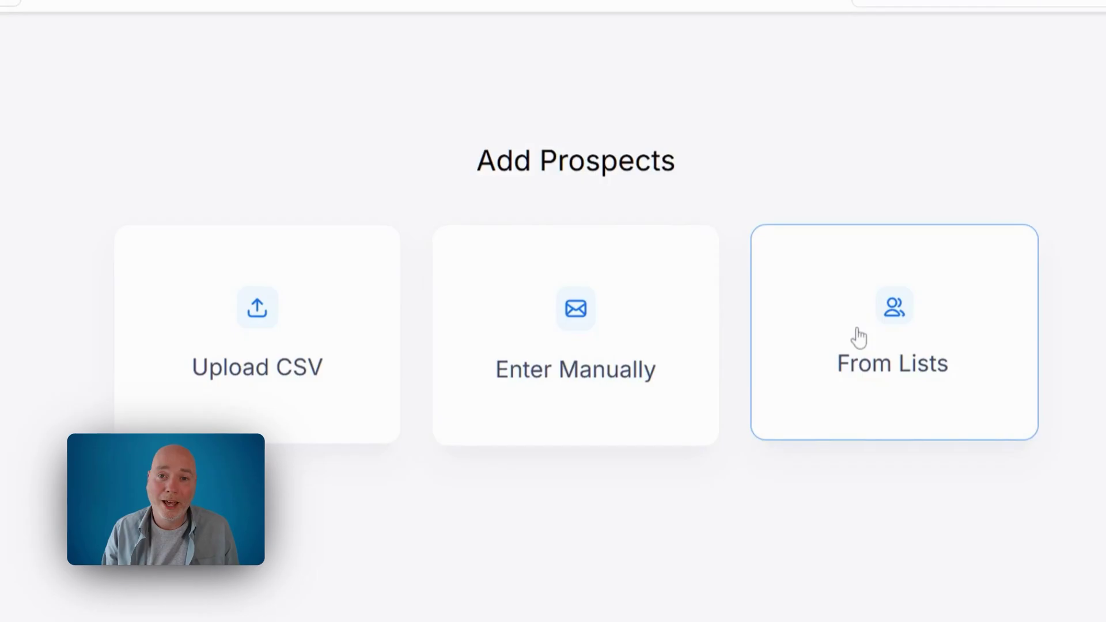
# Import the four prospects from the RepliQ Cold Outreach Test list.
pyautogui.click(857, 338)
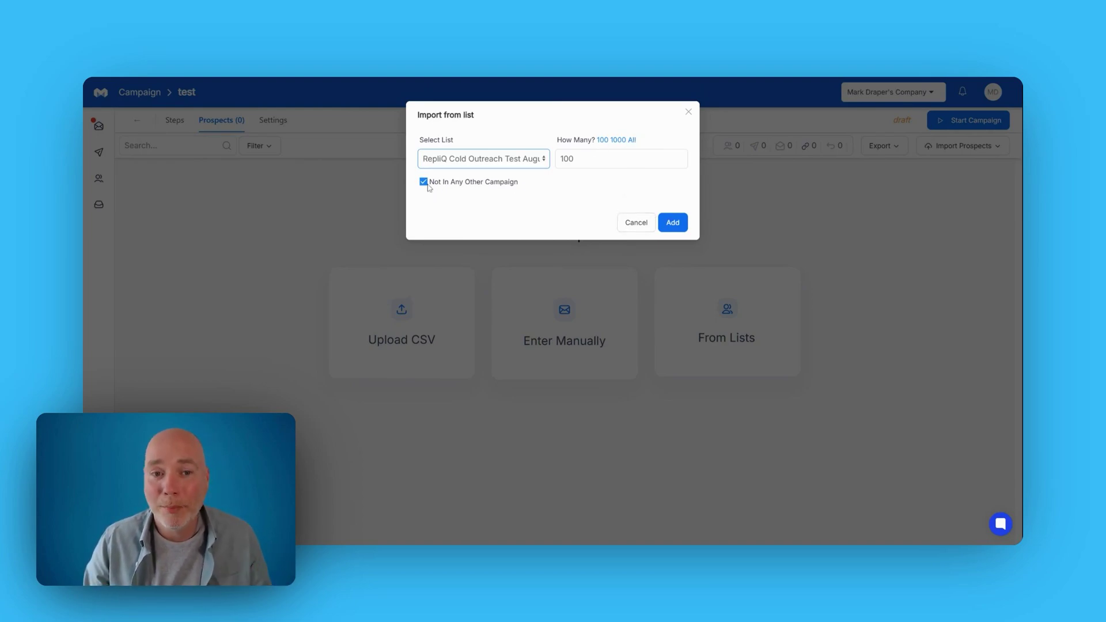
pyautogui.click(672, 222)
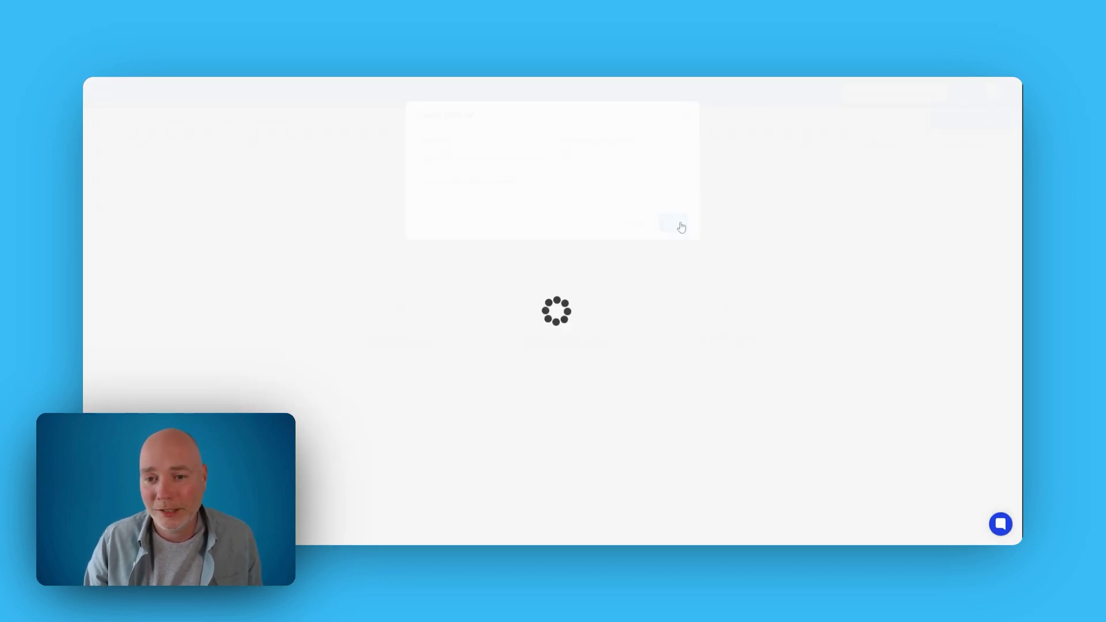
# Give the initial email a spun subject greeting: Hello, Hi or Good morning.
pyautogui.click(174, 120)
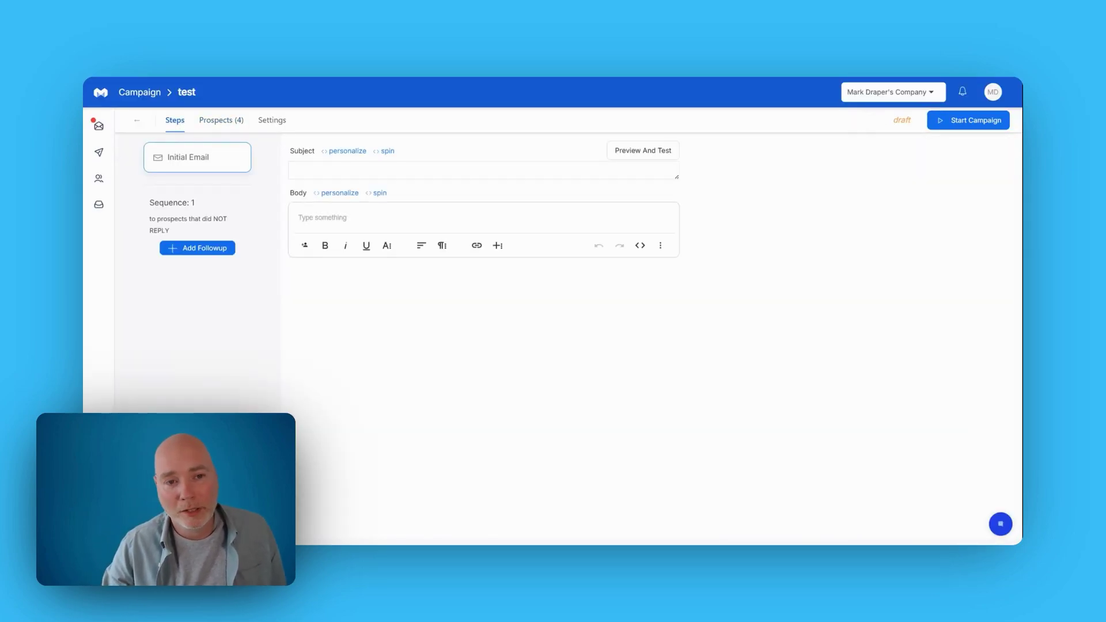
pyautogui.click(667, 167)
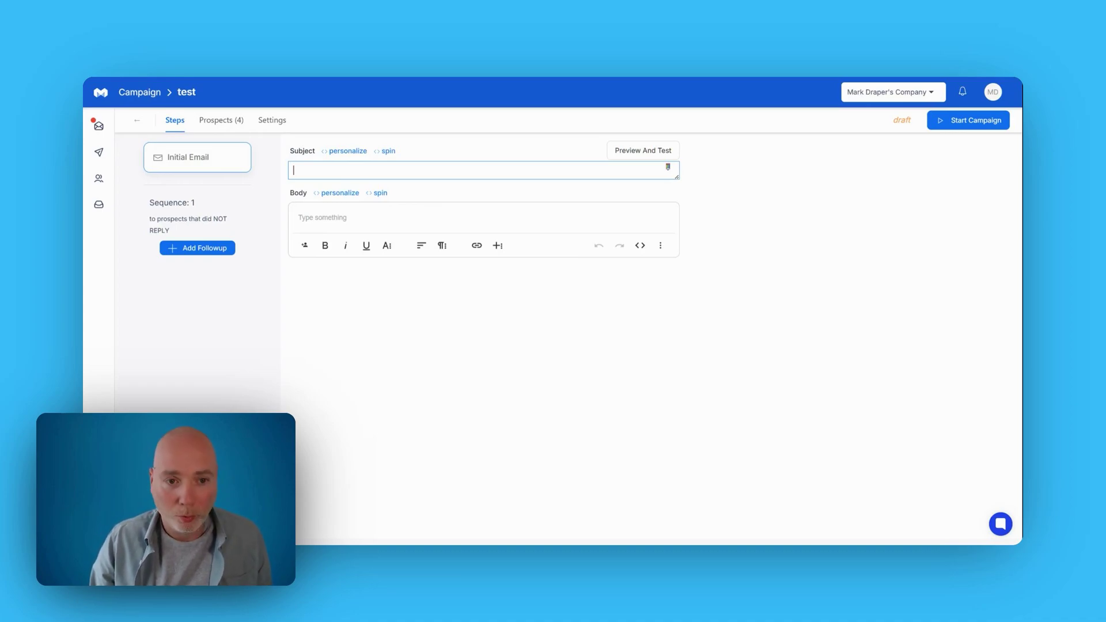
pyautogui.write('gfdfgd ffgd')
pyautogui.click(348, 150)
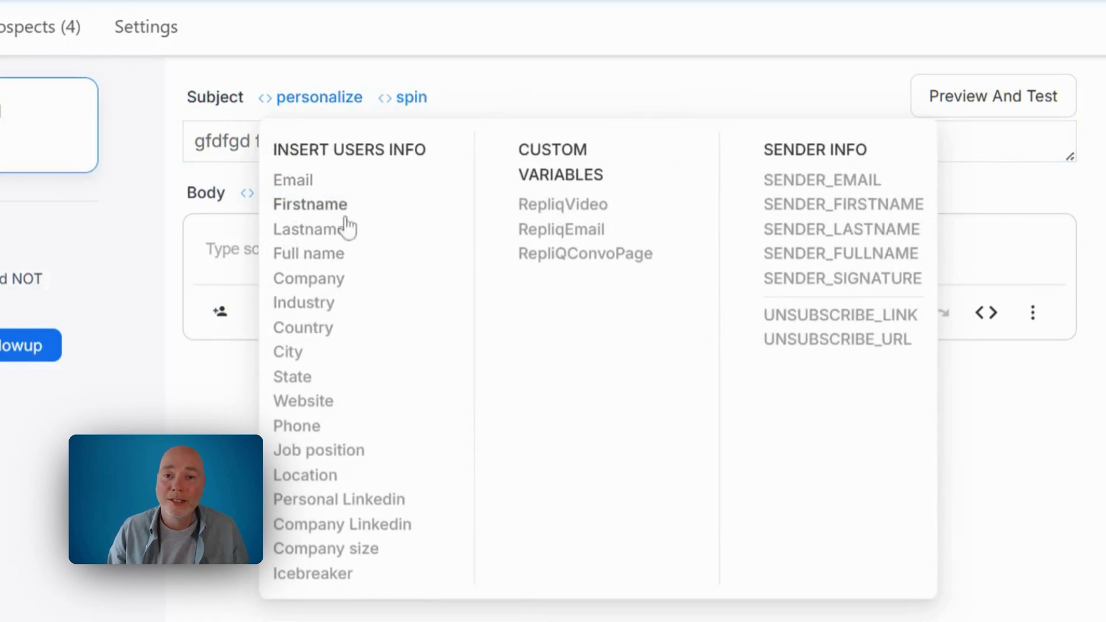
pyautogui.click(409, 99)
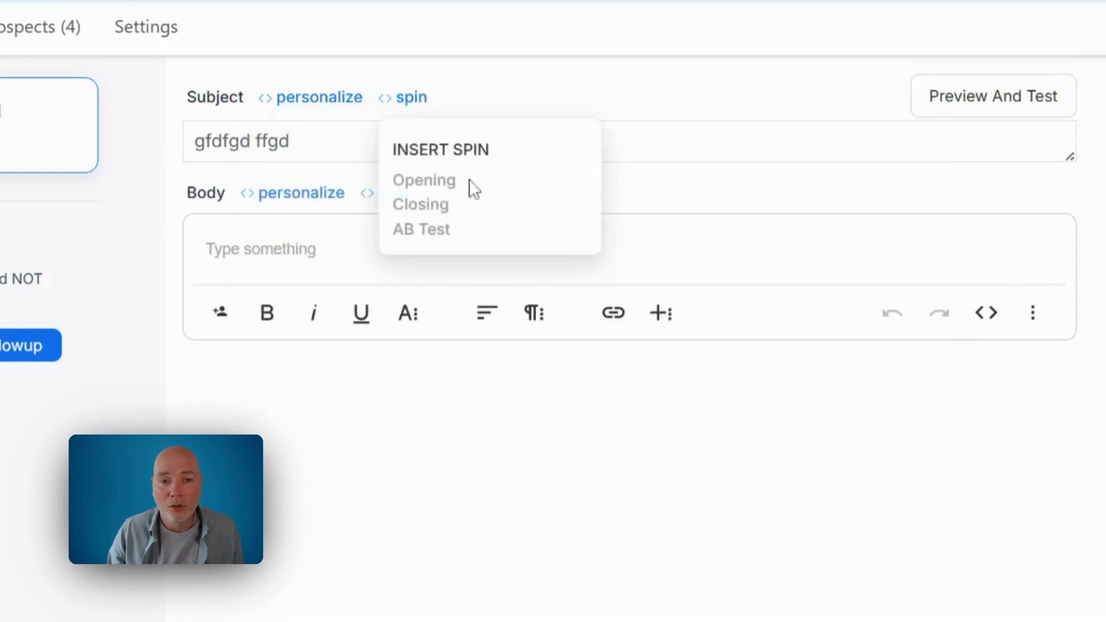
pyautogui.click(433, 180)
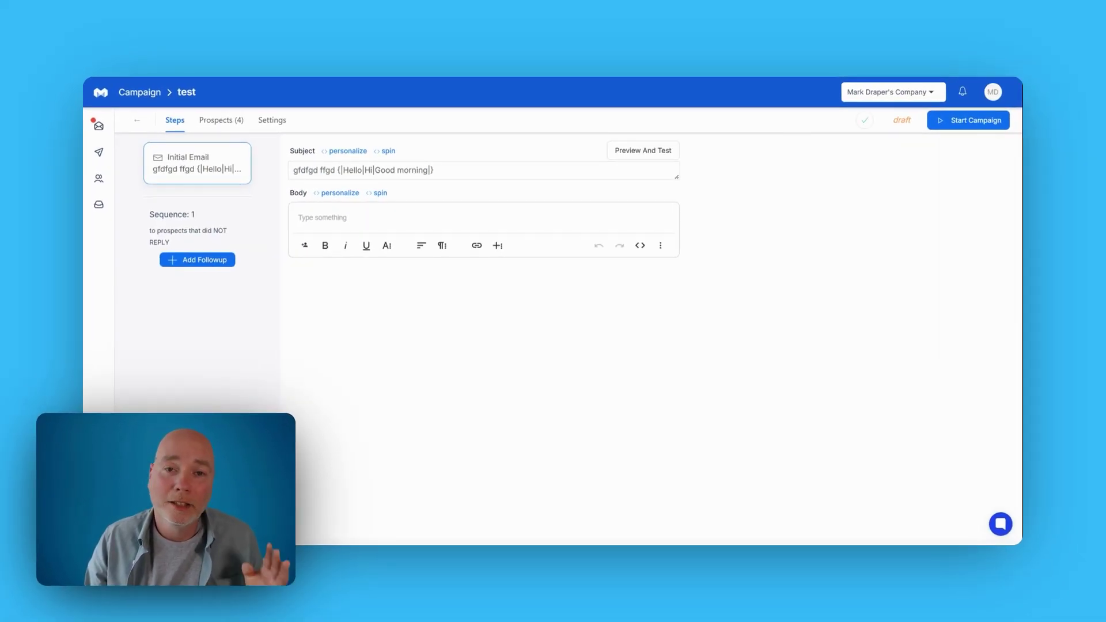
pyautogui.doubleClick(352, 170)
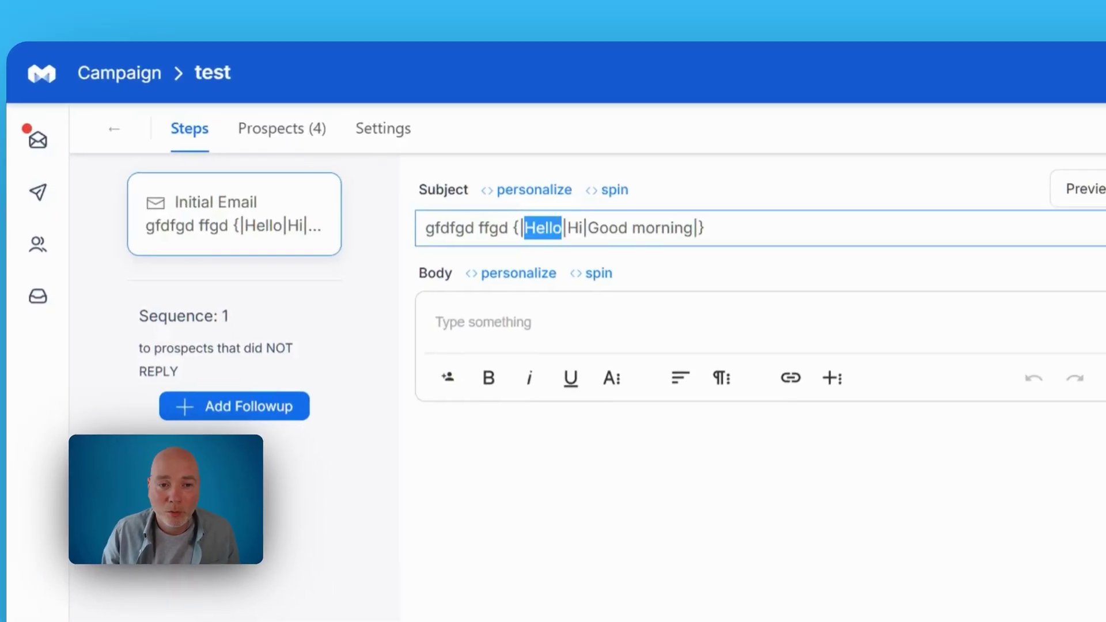
pyautogui.doubleClick(187, 226)
pyautogui.doubleClick(273, 227)
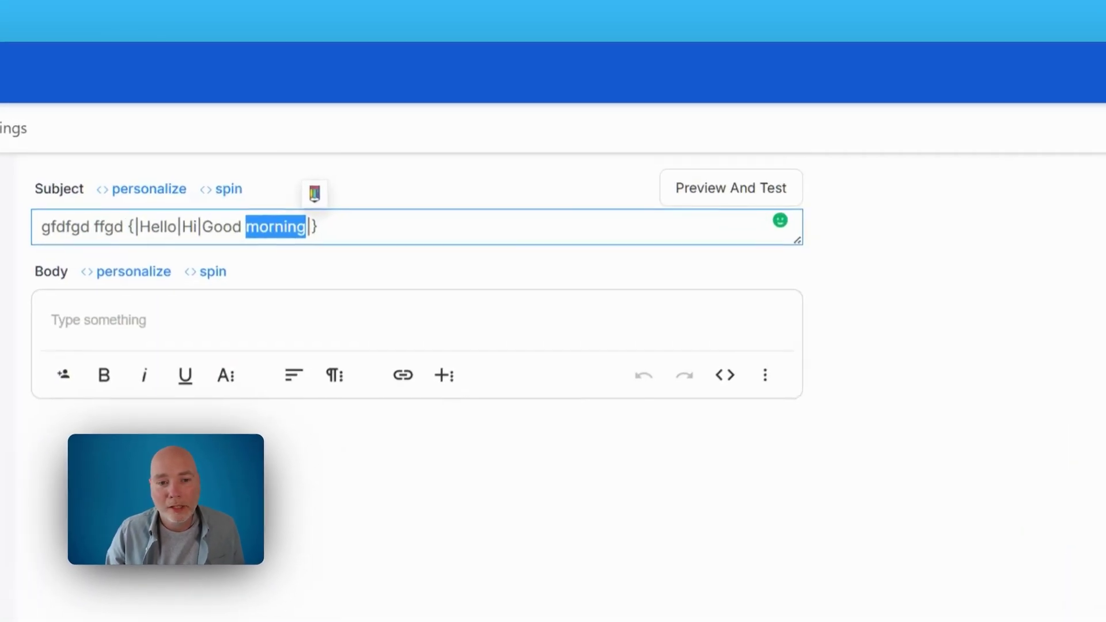
# Add placeholder body text and preview the body's personalization and spin snippet options.
pyautogui.click(485, 223)
pyautogui.write('t y fgh fg h')
pyautogui.press('Return')
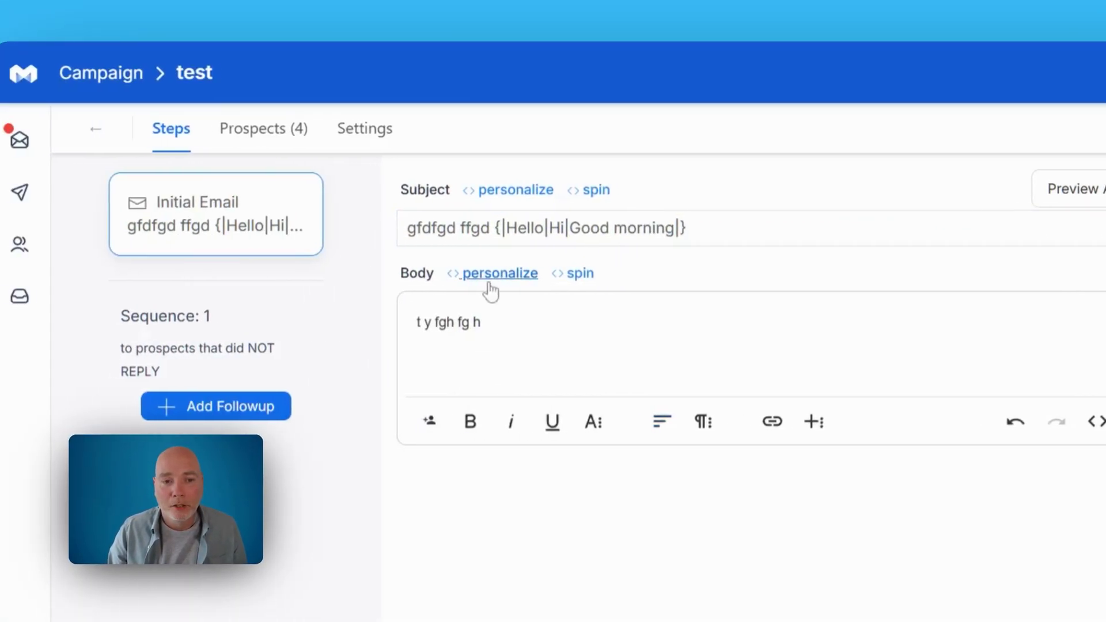
pyautogui.click(492, 275)
pyautogui.click(237, 263)
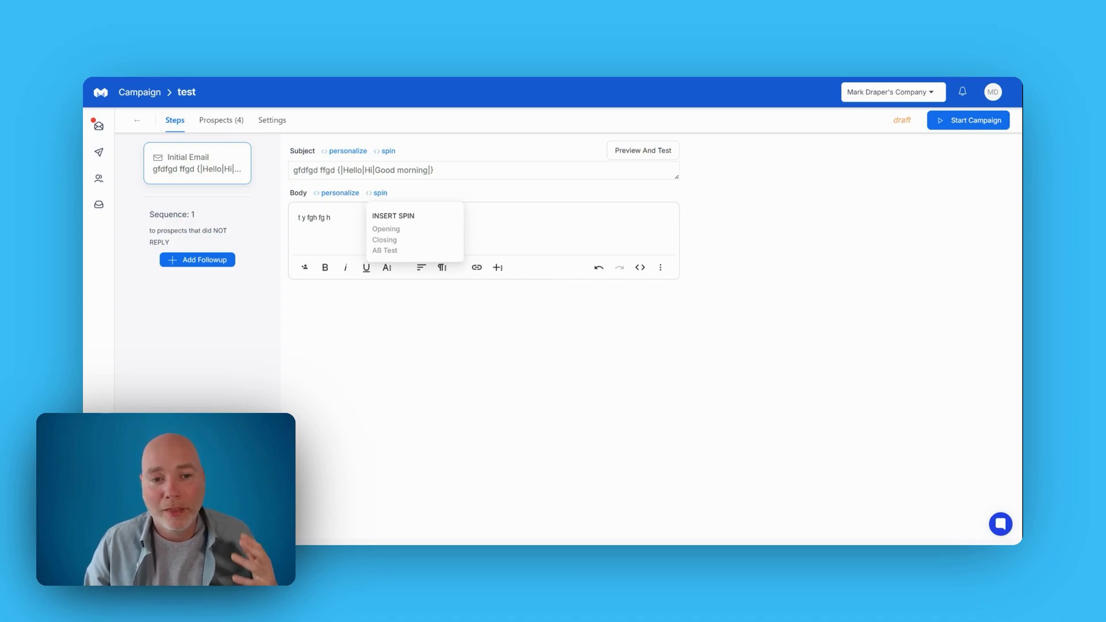
pyautogui.press('Escape')
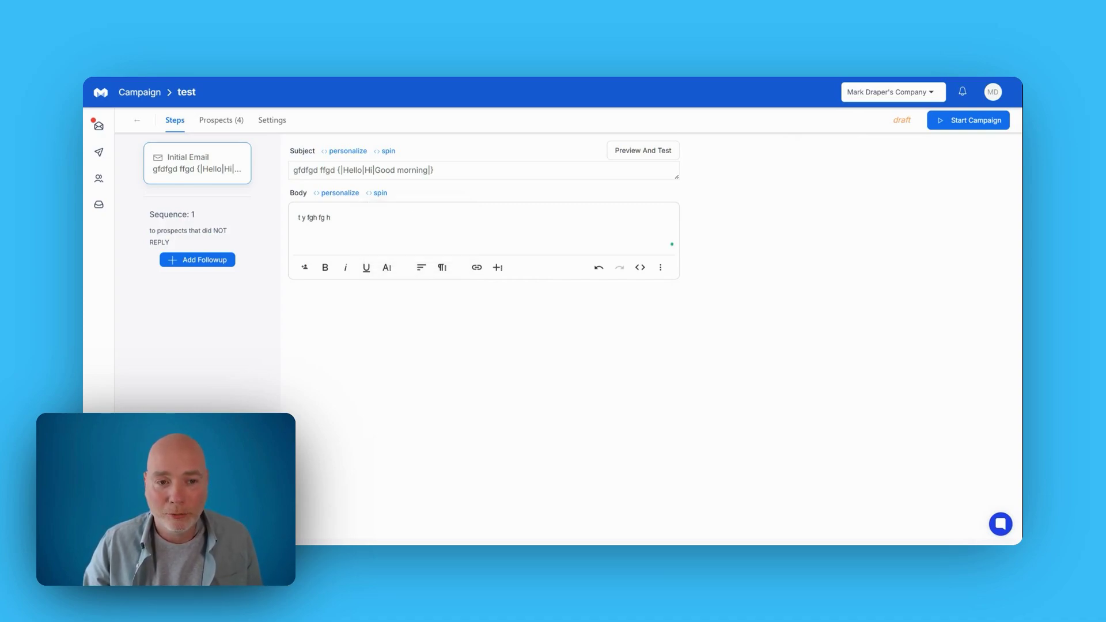
# Insert the RepliqVideo and RepliqEmail custom variables on separate lines in the body.
pyautogui.click(332, 194)
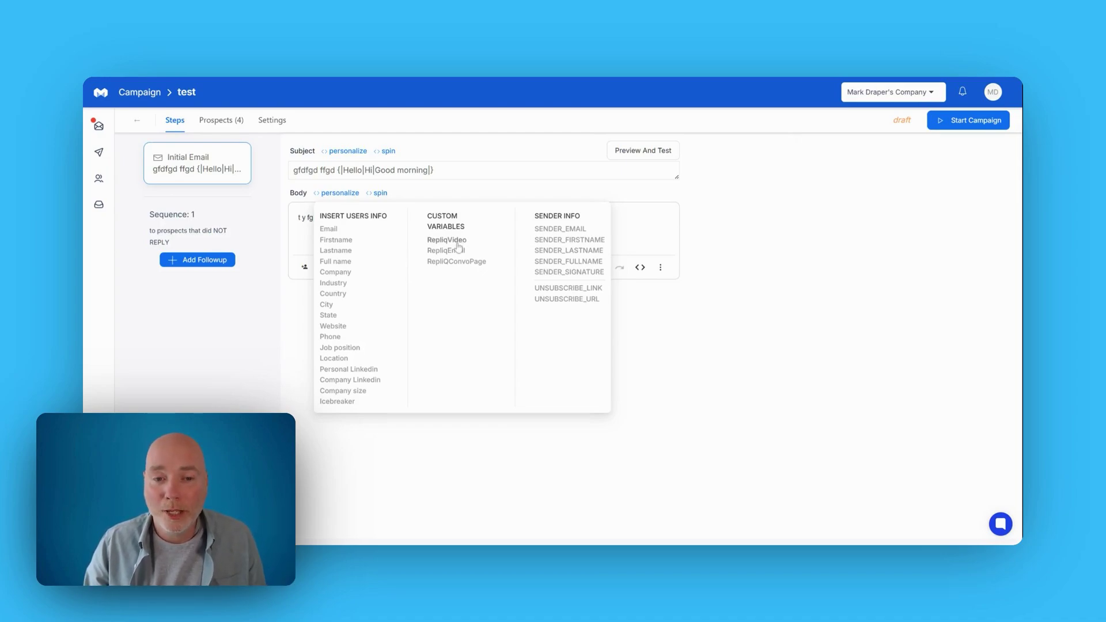
pyautogui.click(455, 241)
pyautogui.press('Return')
pyautogui.press('Return')
pyautogui.click(336, 194)
pyautogui.click(443, 250)
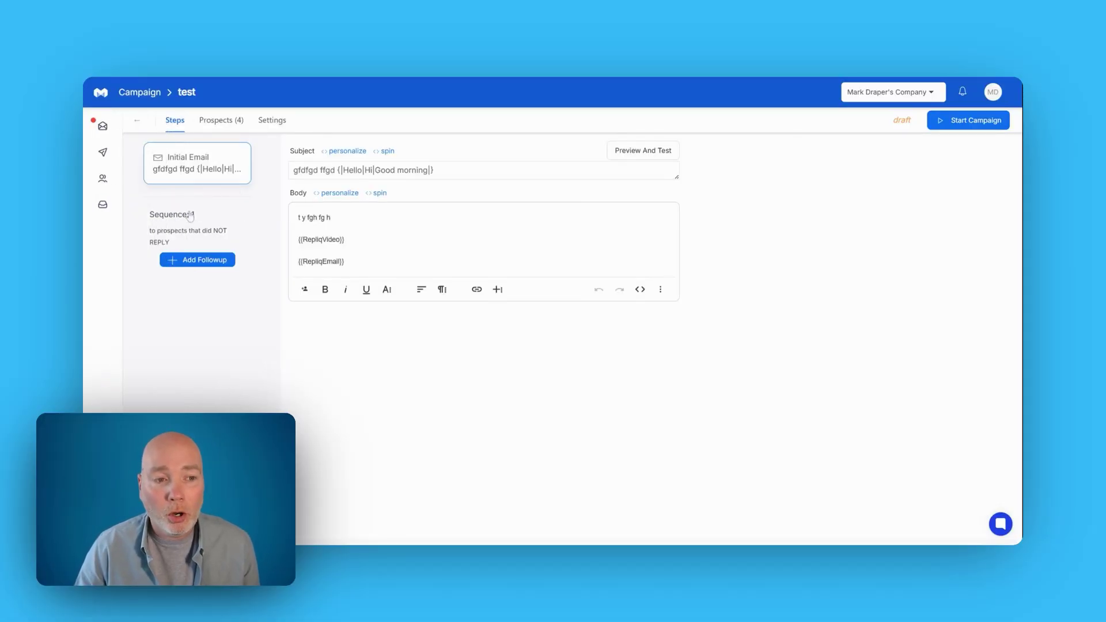
# Add Followup 1, sent two days later, keeping Reply In Thread enabled.
pyautogui.click(203, 260)
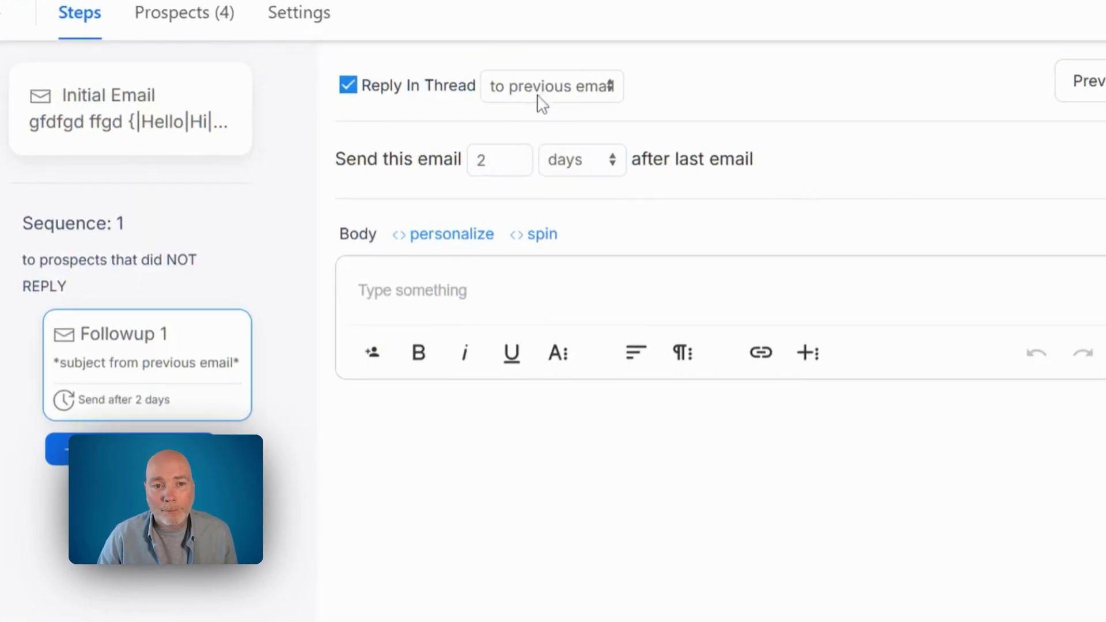
pyautogui.click(348, 87)
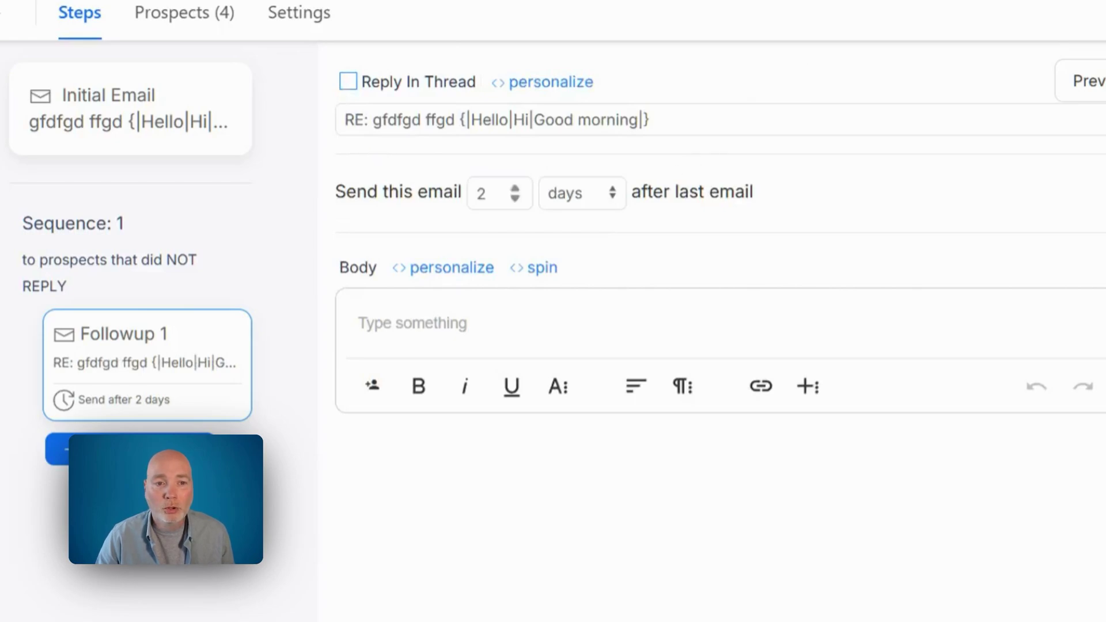
pyautogui.click(349, 81)
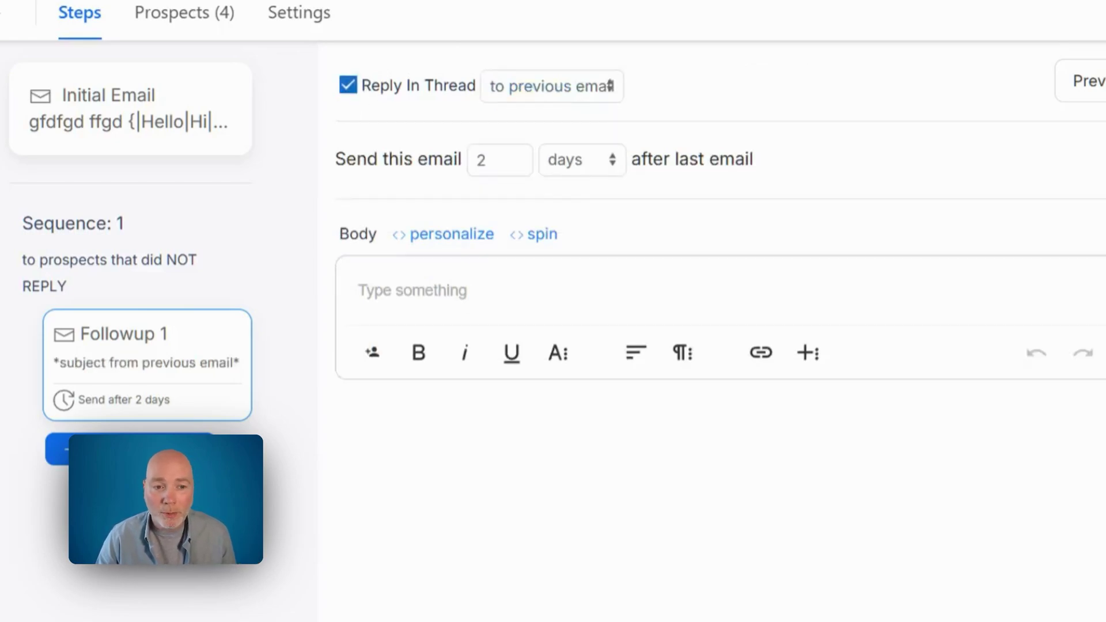
pyautogui.write('gfgfh')
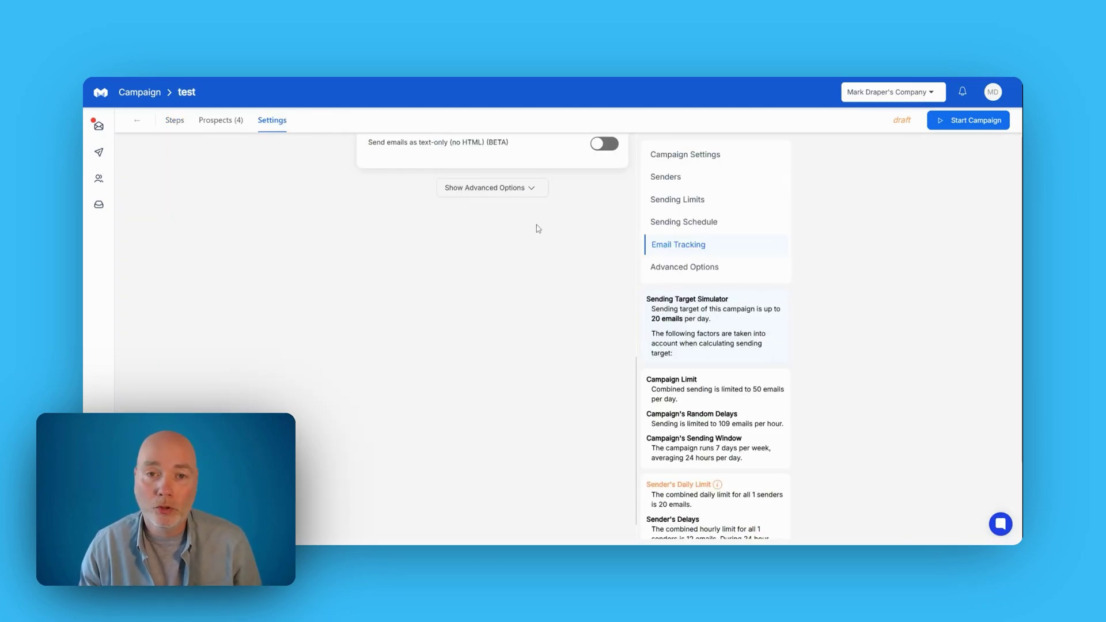
# Reveal the test campaign's advanced sending options.
pyautogui.click(522, 189)
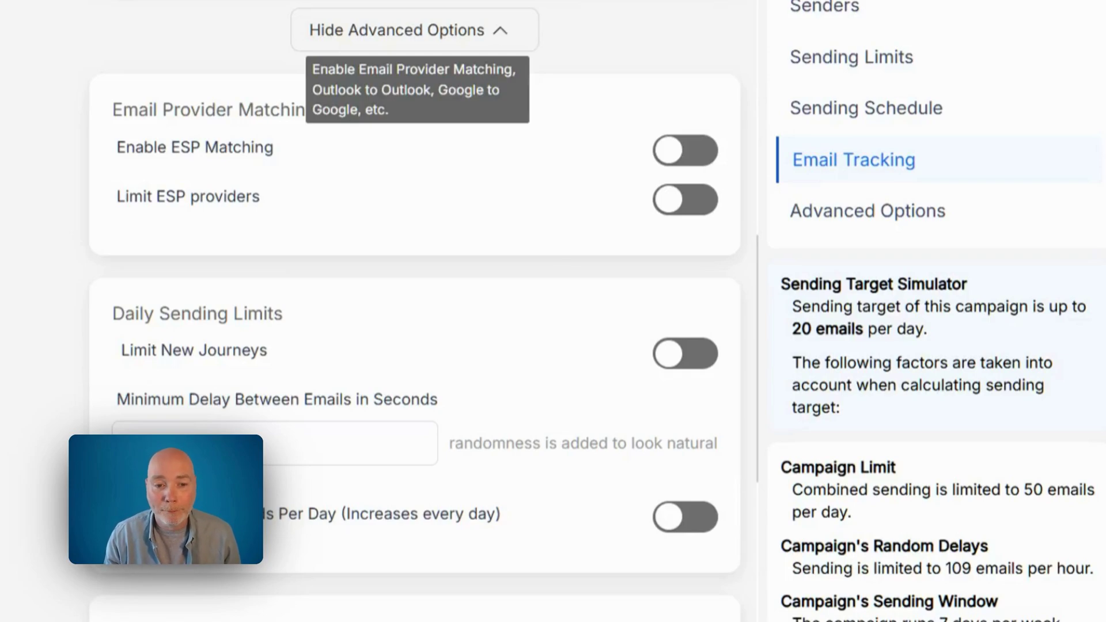
pyautogui.scroll(-1, 283, 138)
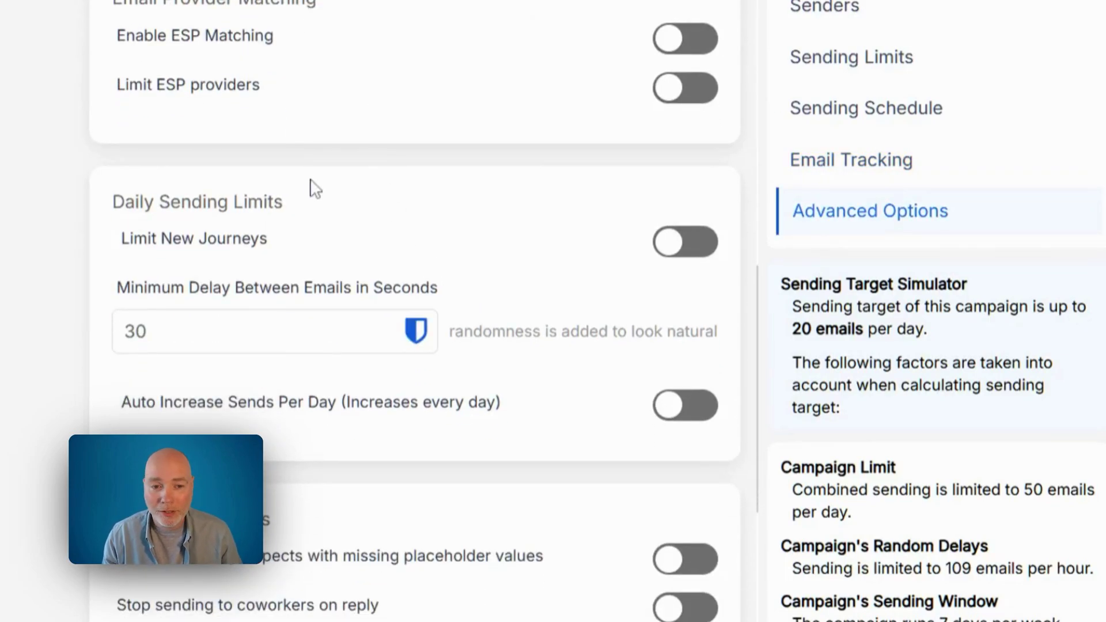
pyautogui.scroll(-2, 353, 309)
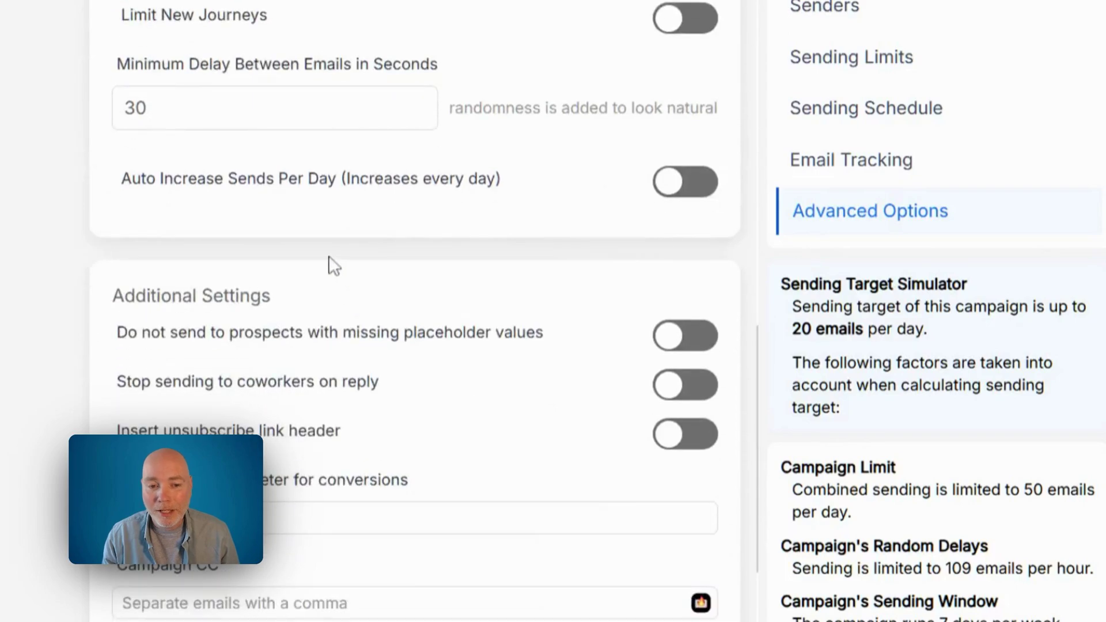
pyautogui.scroll(-2, 334, 259)
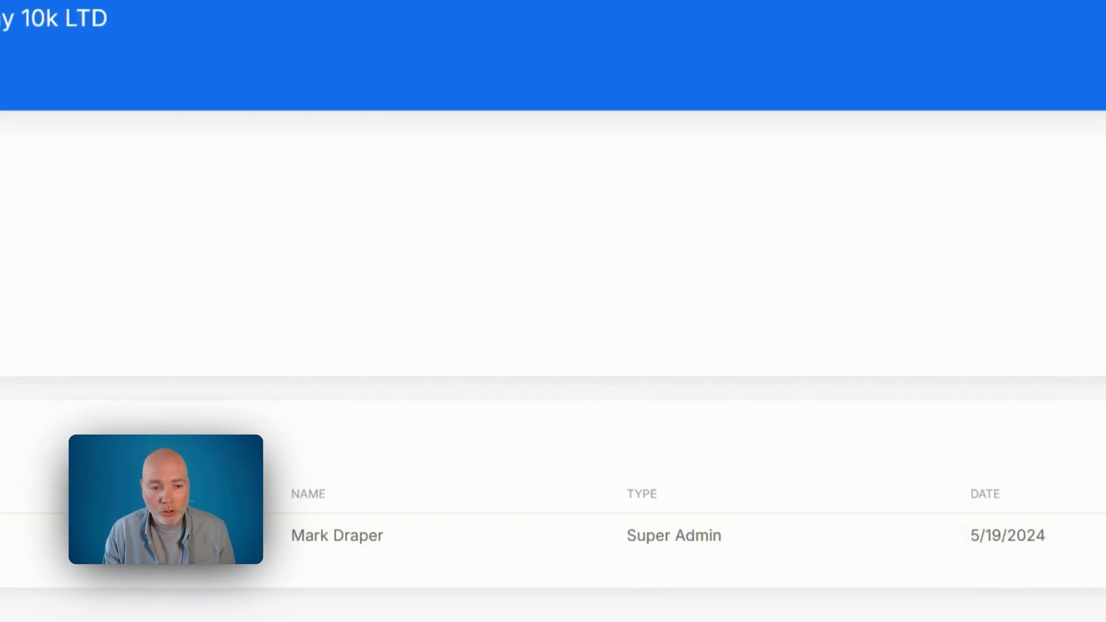
# View the add-user form, then start a new workspace and cancel it.
pyautogui.click(187, 374)
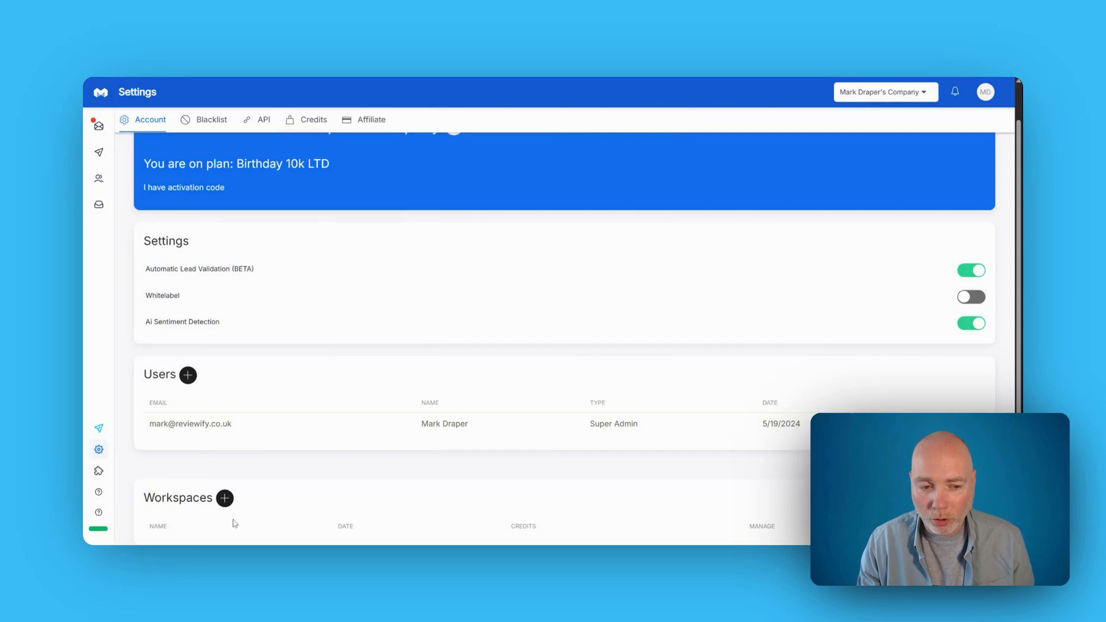
pyautogui.click(225, 498)
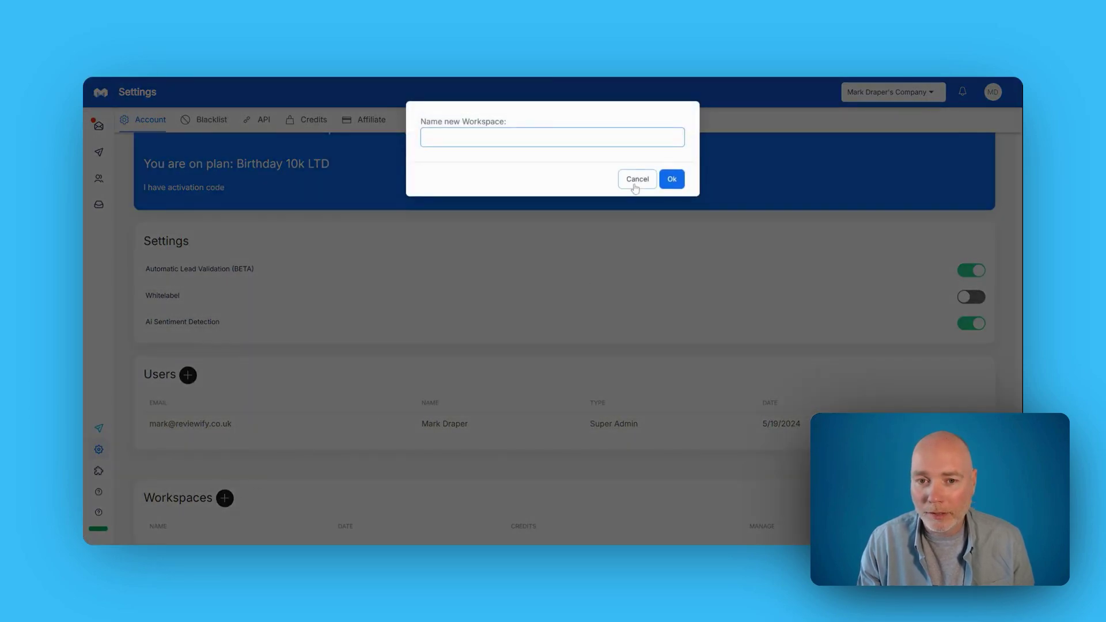
pyautogui.click(635, 179)
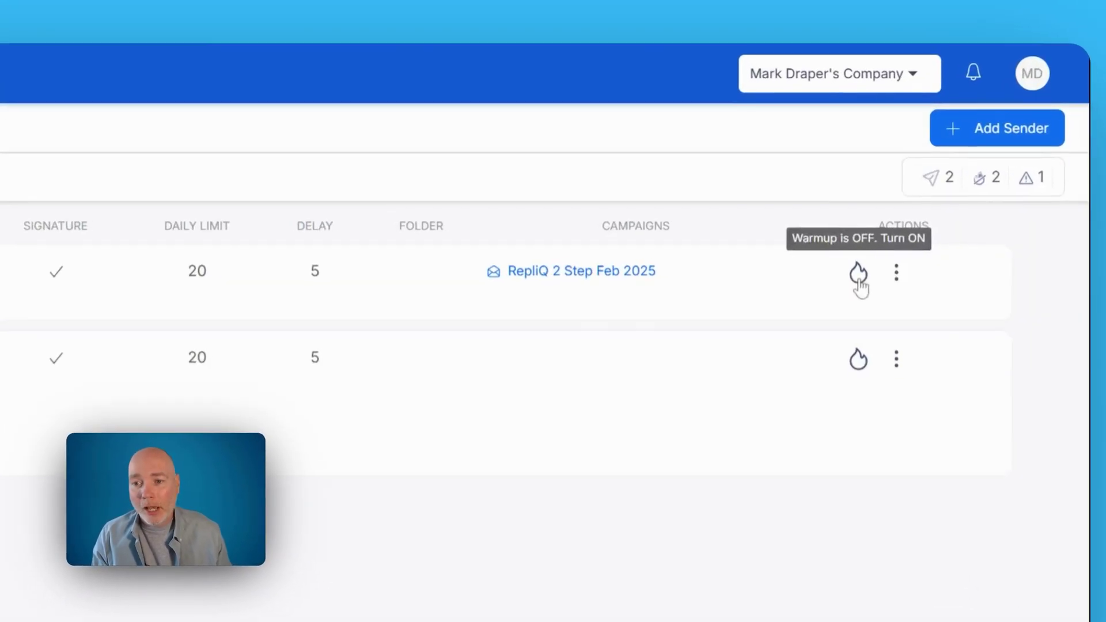
# Turn on warmup for the first sender mailbox via its flame icon.
pyautogui.click(895, 208)
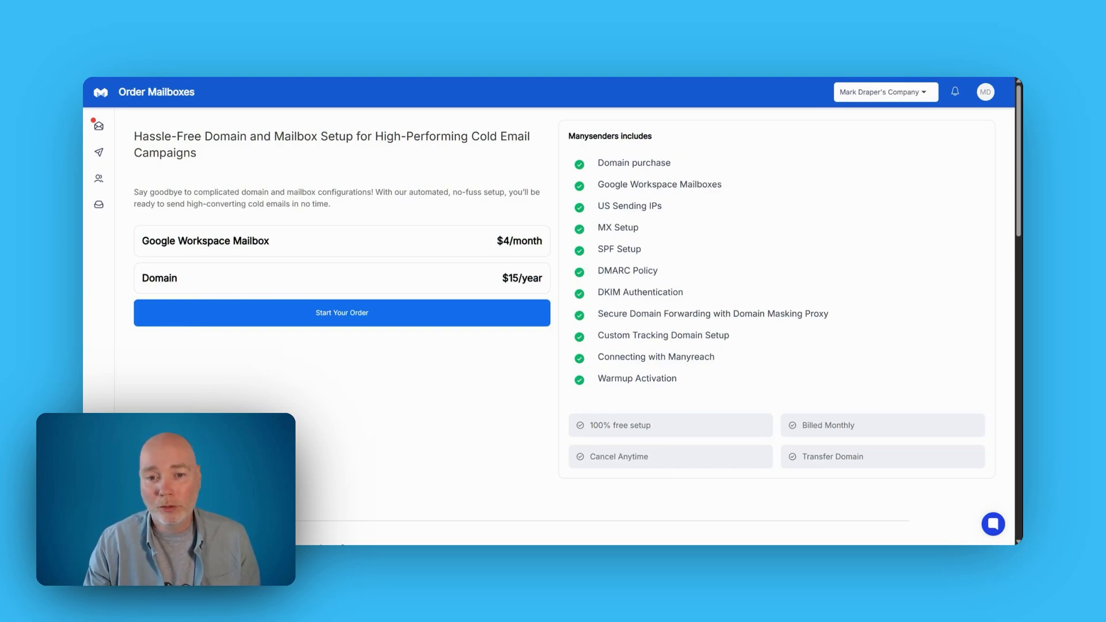
# Start a new mailbox order and focus the Domain Name field.
pyautogui.click(353, 320)
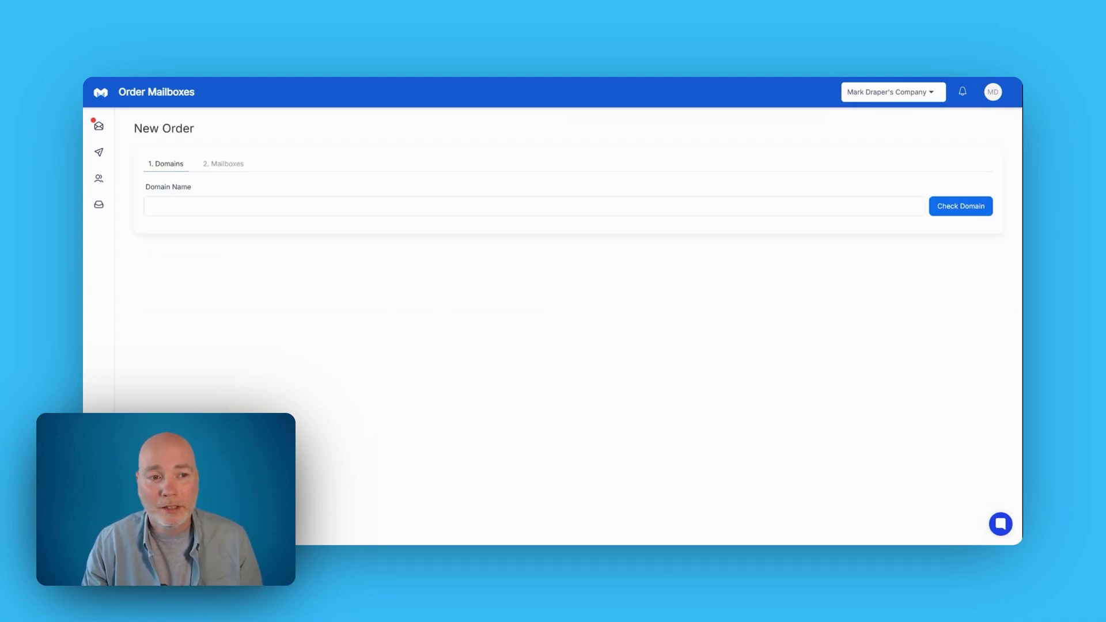
pyautogui.click(400, 206)
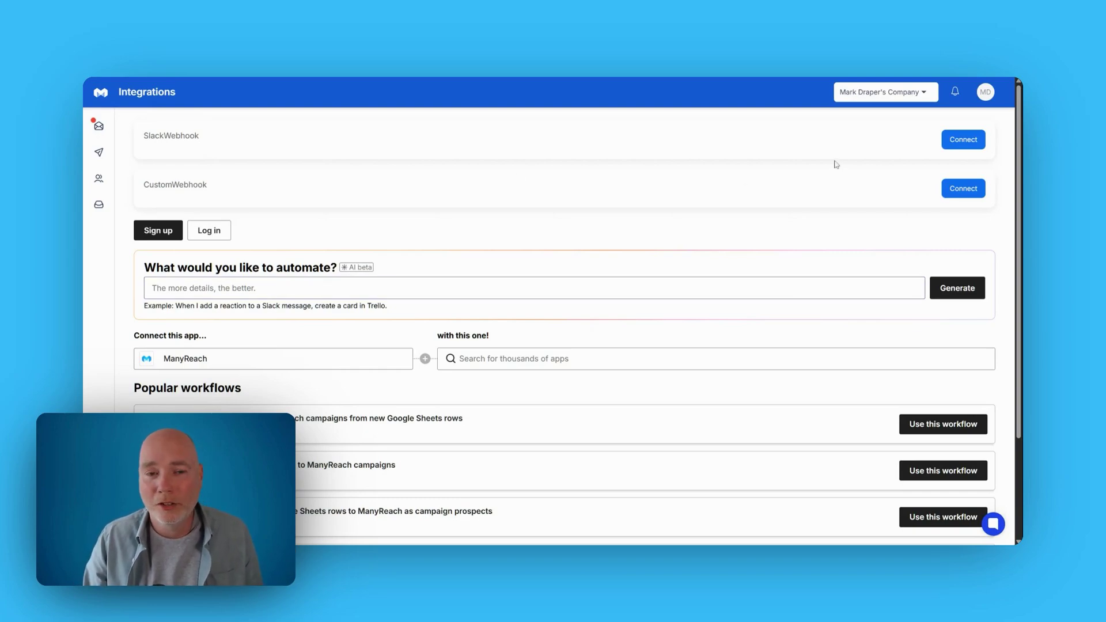
pyautogui.scroll(-2, 553, 346)
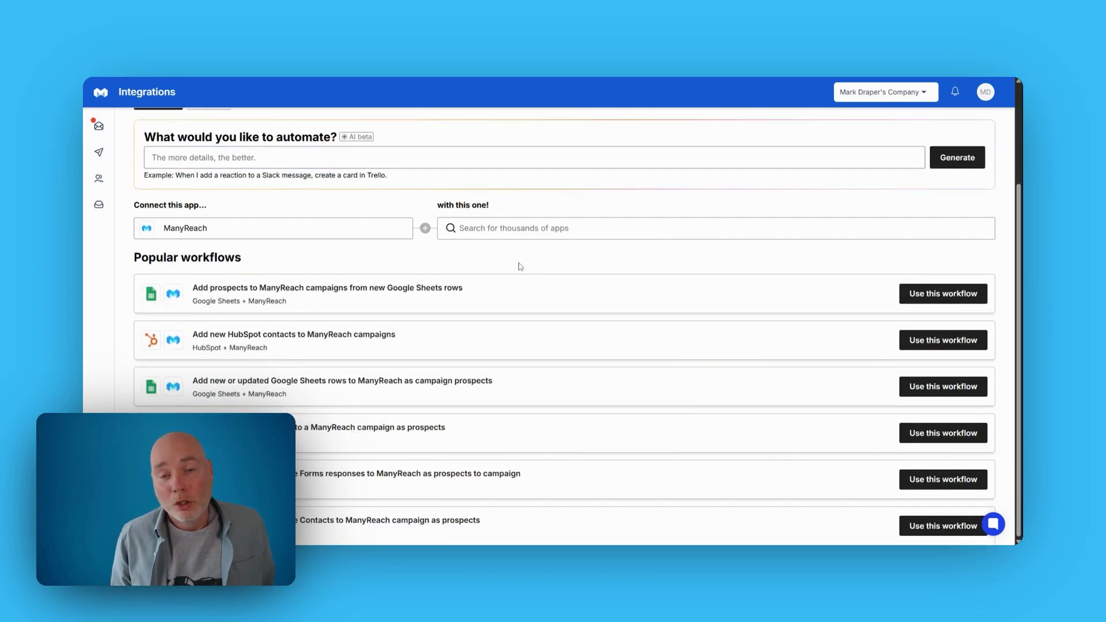
pyautogui.moveTo(98, 126)
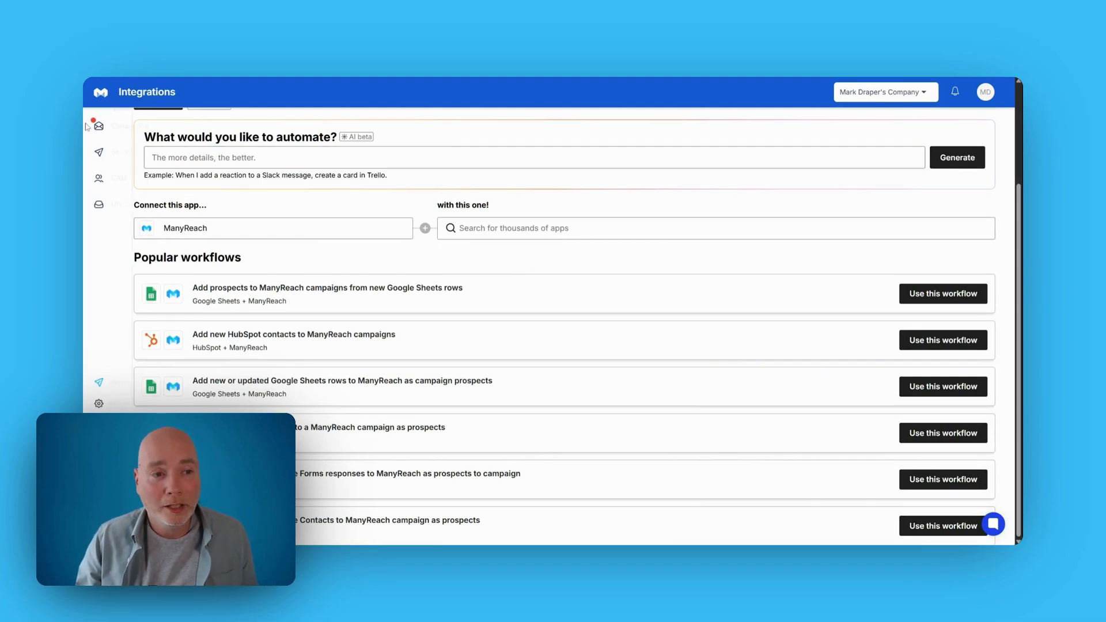
# Return to the campaigns list with the test draft at the top.
pyautogui.click(108, 129)
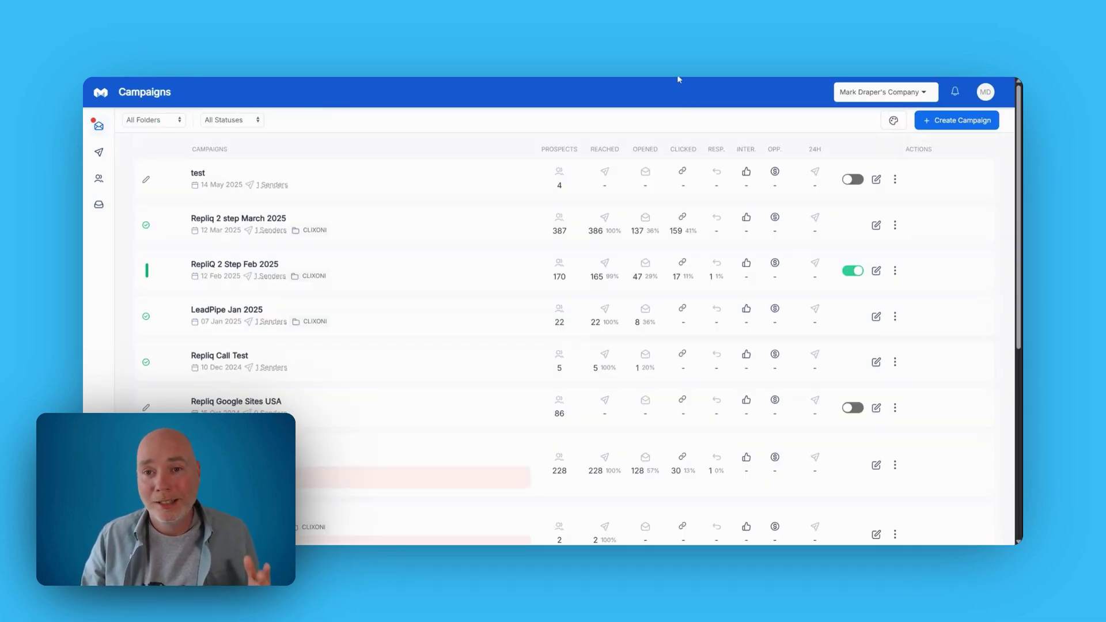